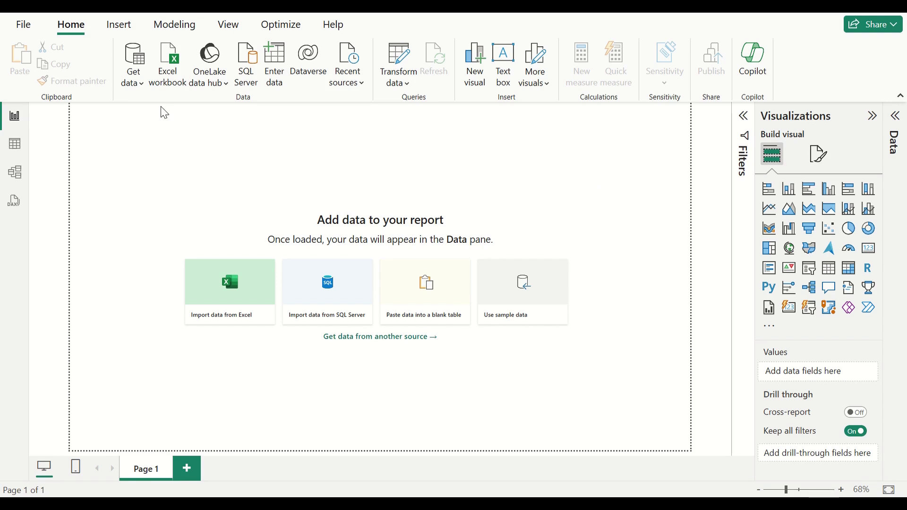
- Start a Text/CSV import from Get data to preview ice_cream_sales_data.csv
click(143, 81)
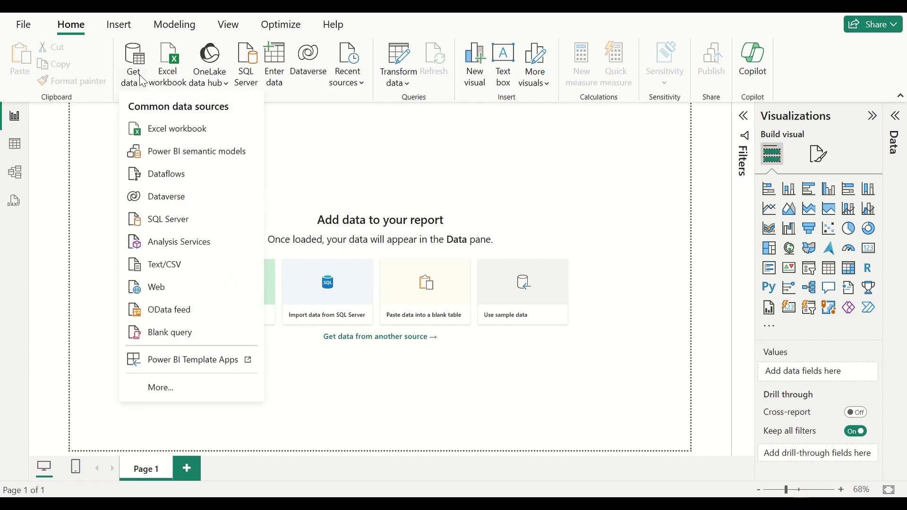
click(158, 265)
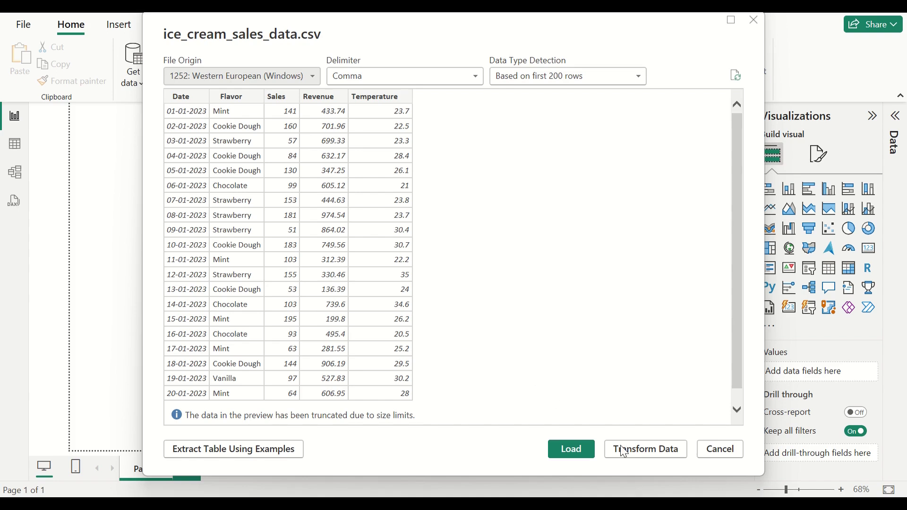
- Open the CSV in Power Query and inspect the Flavor, Sales, Temperature and Date column types
click(629, 457)
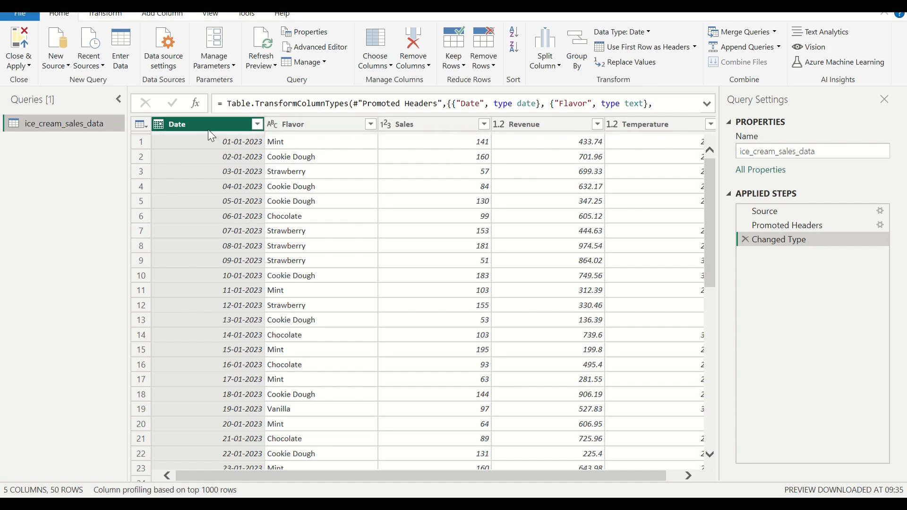
click(326, 124)
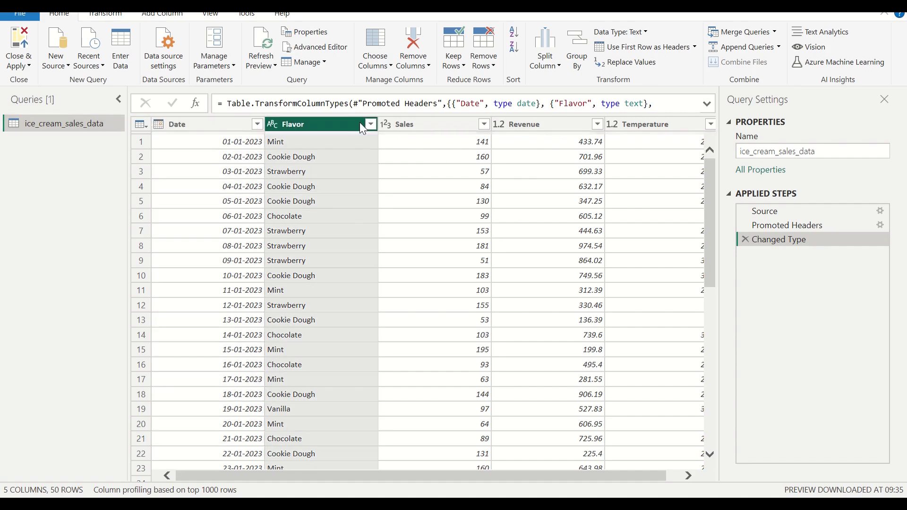
click(421, 125)
click(644, 127)
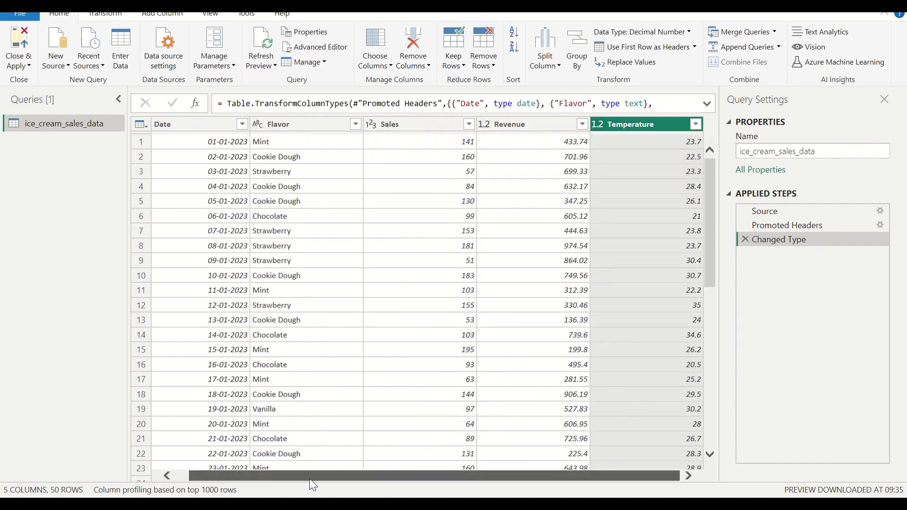
scroll(310, 479, left, 1)
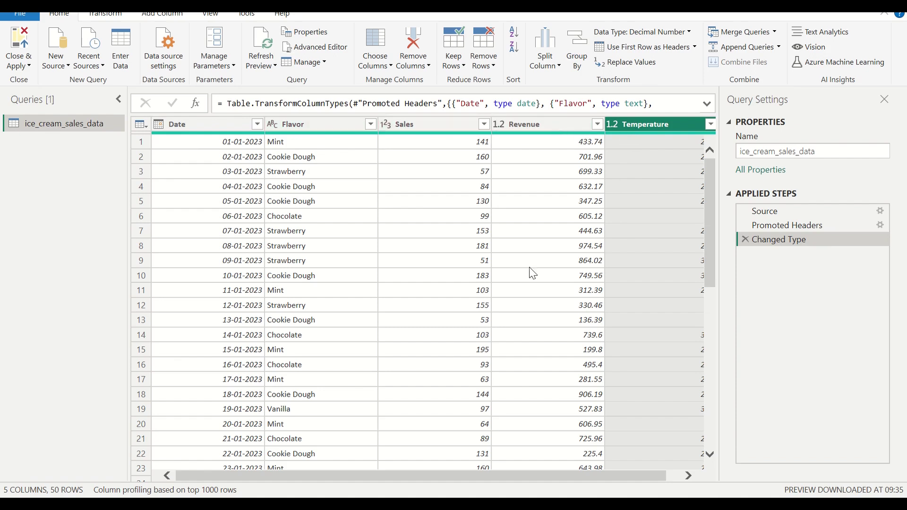
drag(452, 480, 410, 478)
click(194, 129)
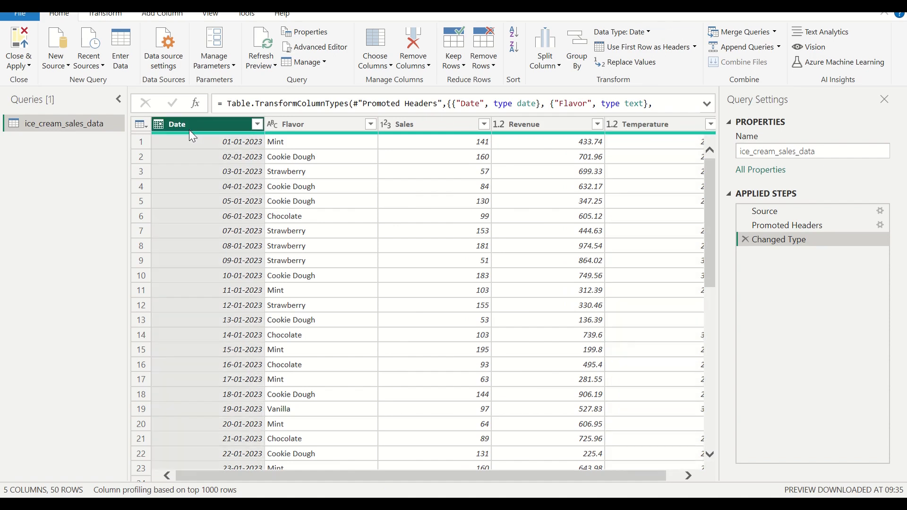
- Add a Name of Day column from the Date column
click(151, 19)
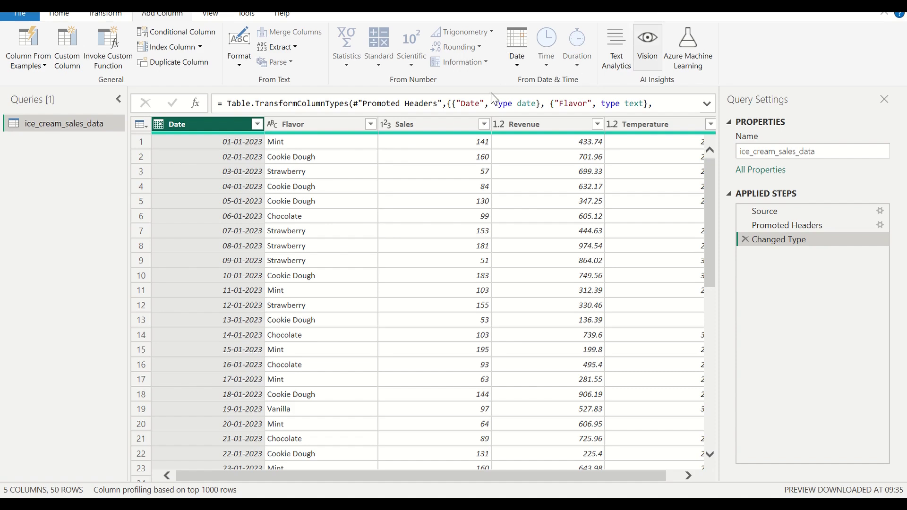
click(518, 70)
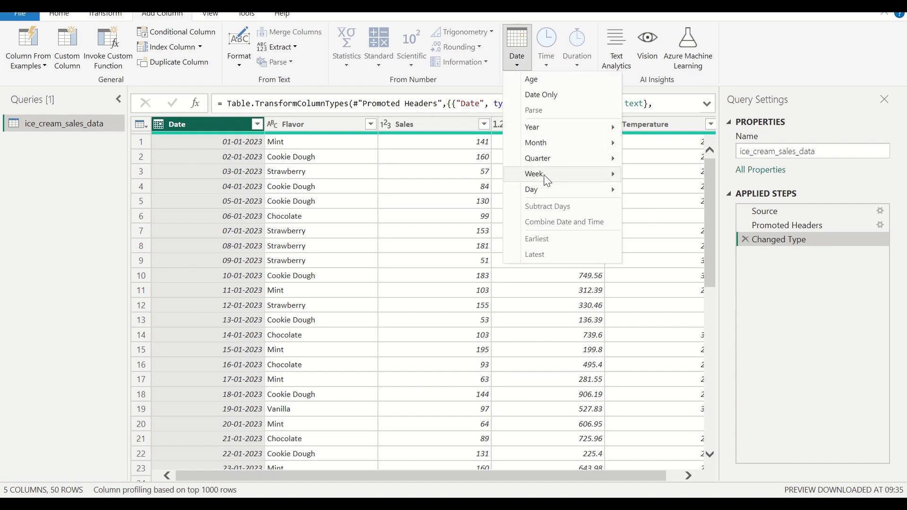
mouse_move(550, 191)
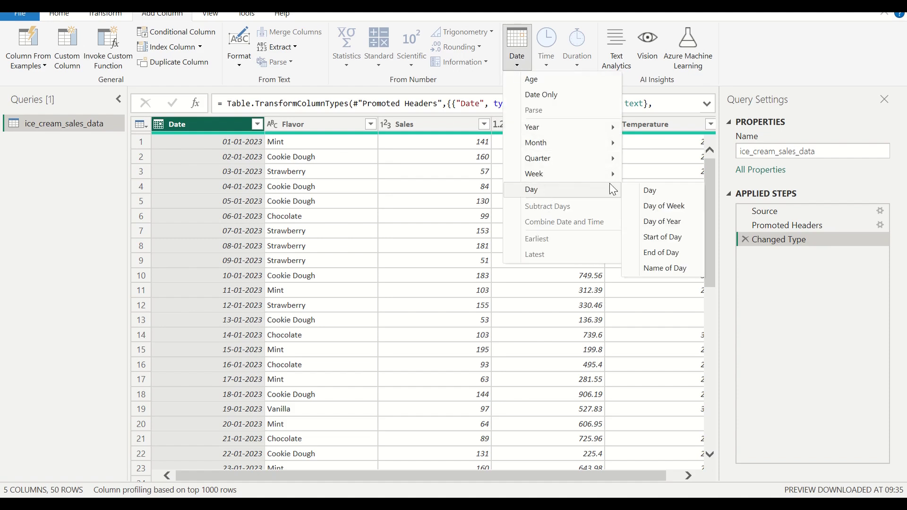
click(650, 267)
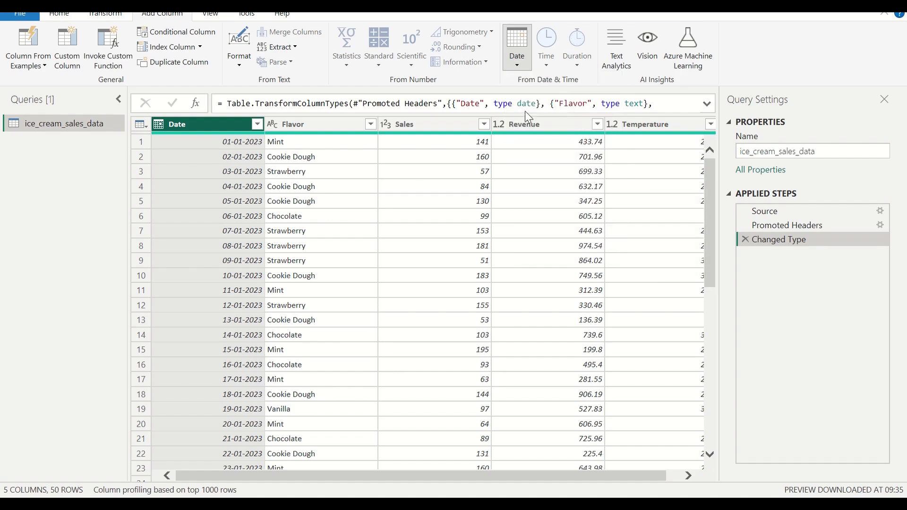
- Add a Name of Month column from the Date column
click(522, 66)
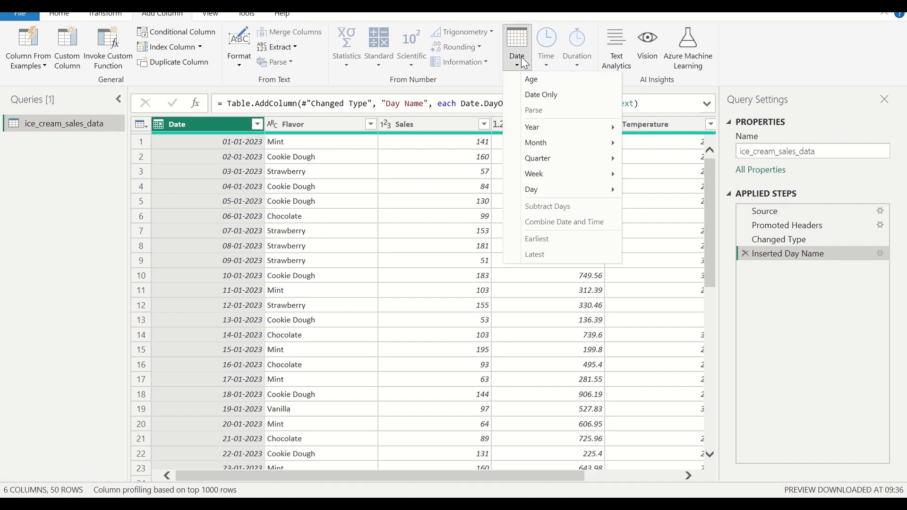
mouse_move(562, 144)
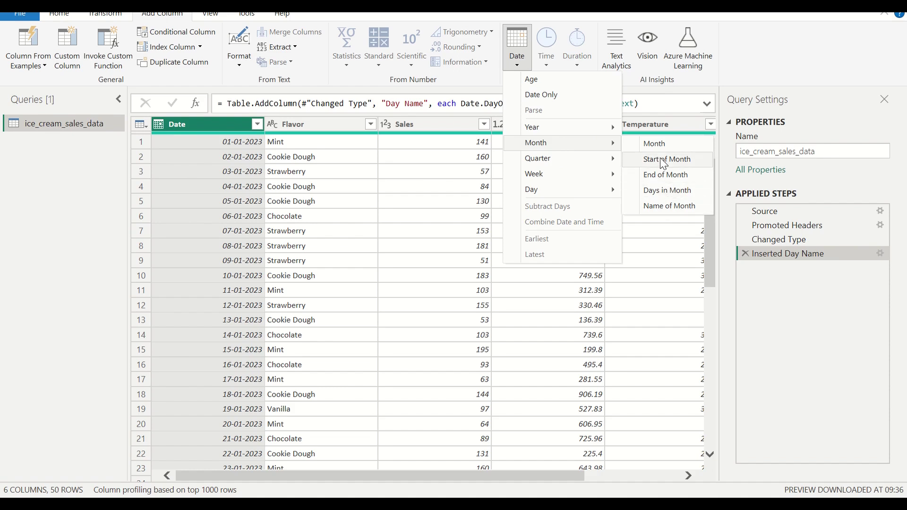
click(664, 207)
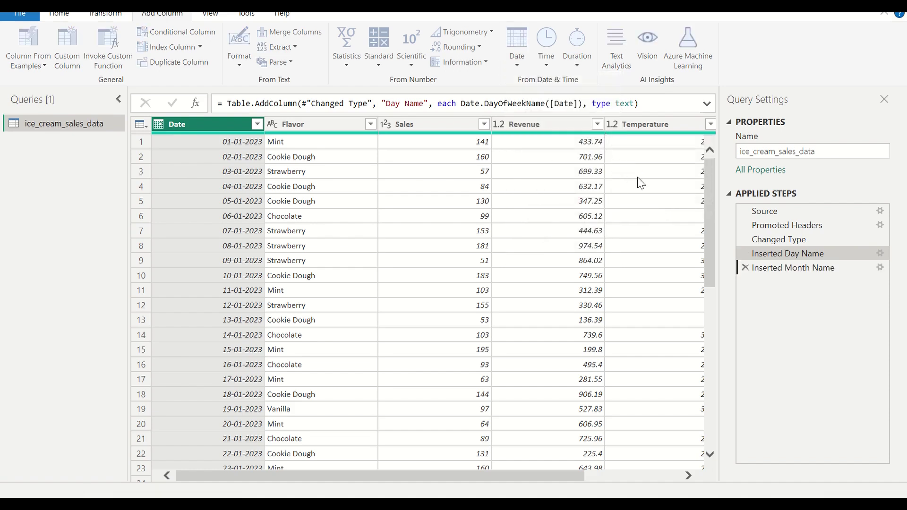
drag(438, 473, 638, 468)
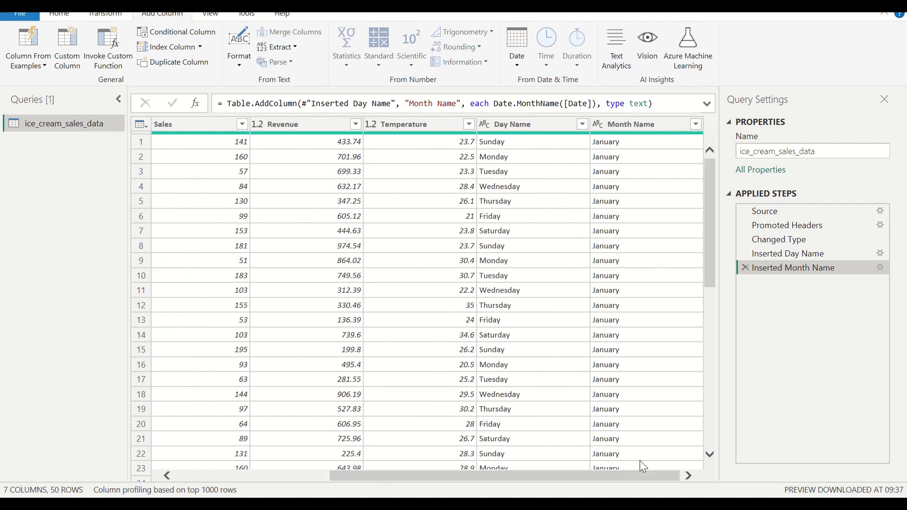
- Rename the Day Name column to Day
click(542, 124)
key(BackSpace)
key(BackSpace)
key(BackSpace)
key(BackSpace)
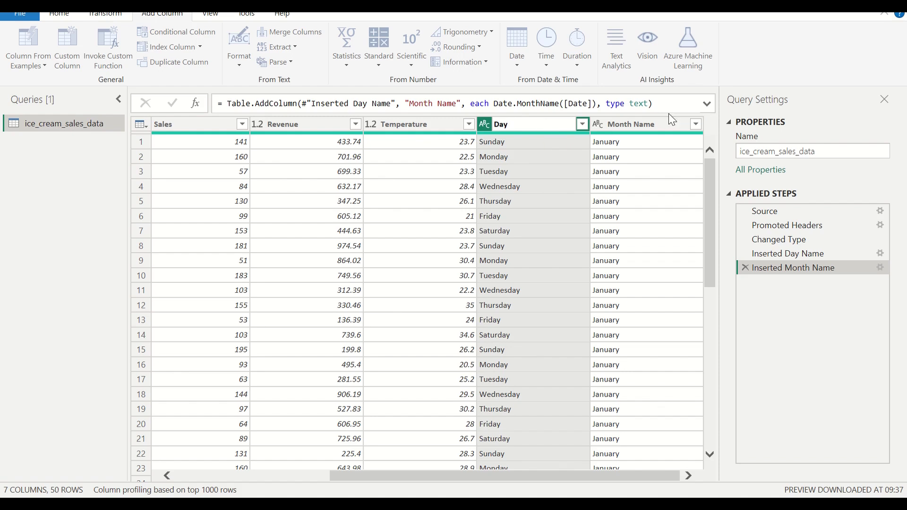
key(Return)
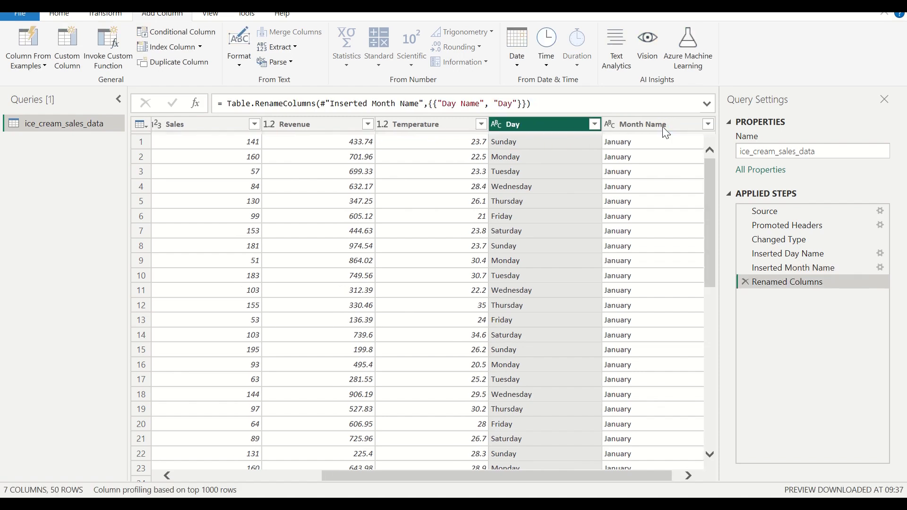
- Rename the Month Name column to Month
click(663, 126)
double_click(663, 127)
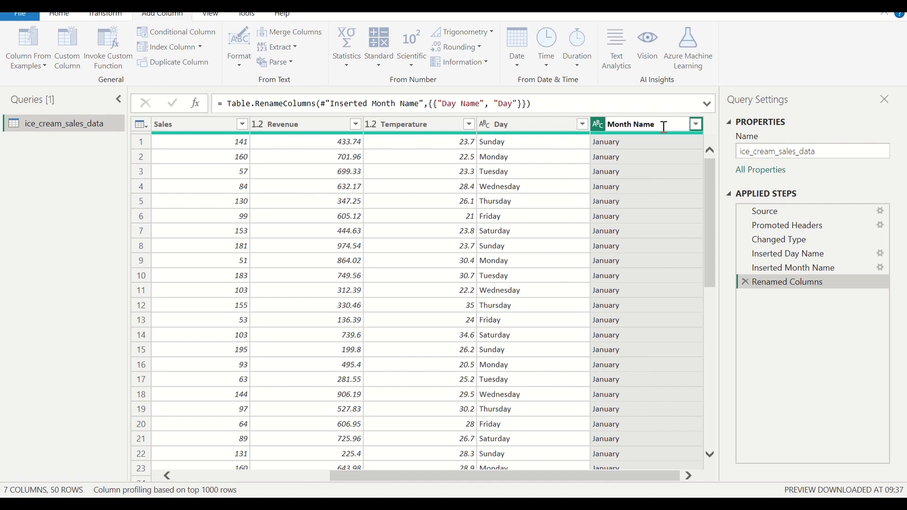
key(BackSpace)
key(BackSpace)
key(BackSpace)
key(BackSpace)
key(BackSpace)
key(BackSpace)
text(h)
click(27, 13)
key(Escape)
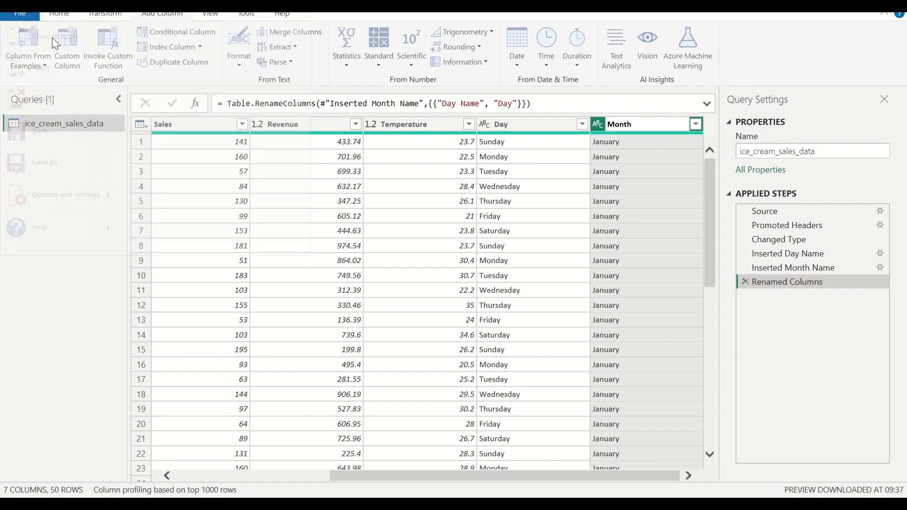
key(Escape)
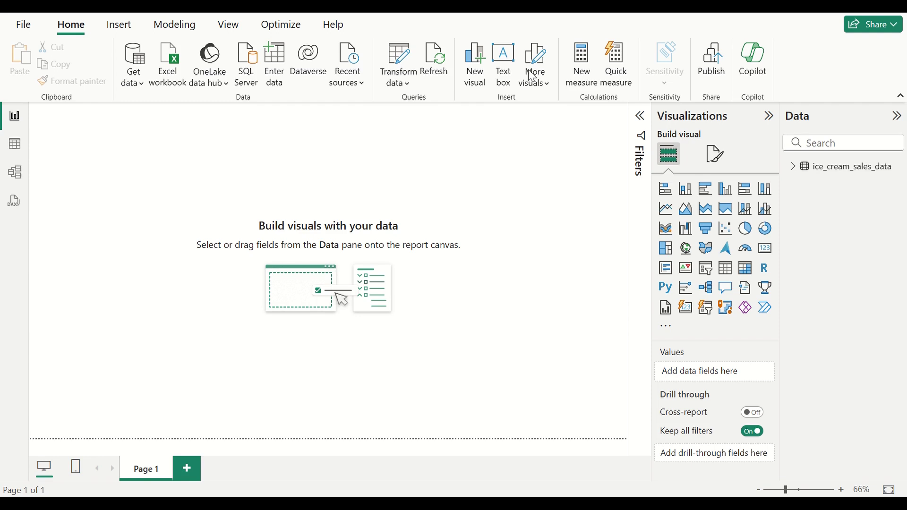
- Add a card visual showing Sum of Sales and Sum of Revenue
click(798, 179)
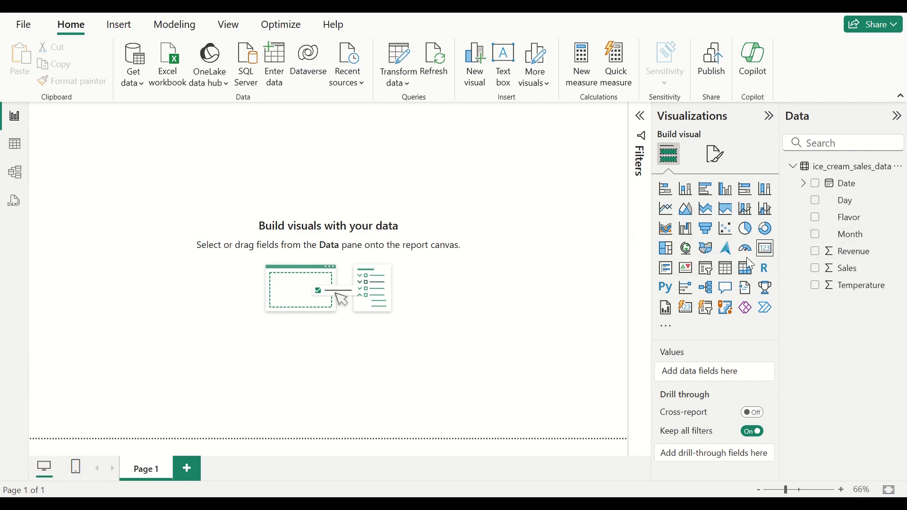
click(686, 313)
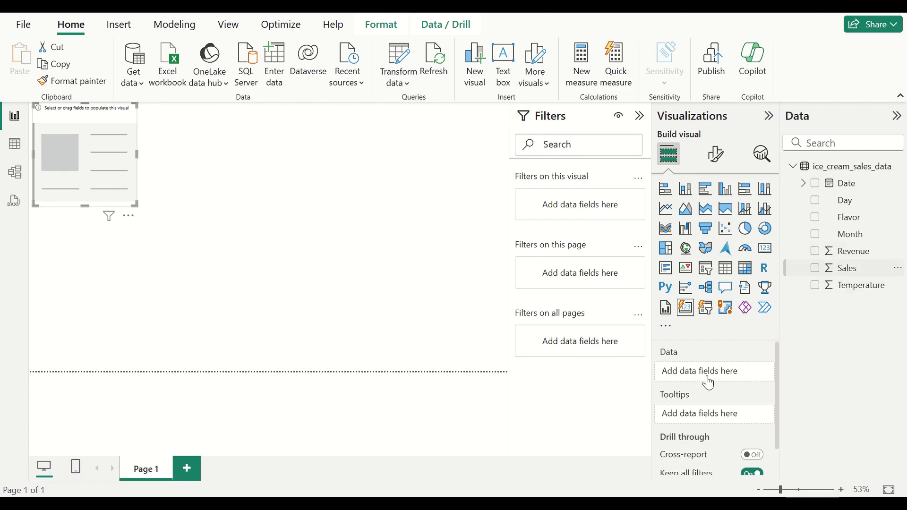
drag(709, 382, 710, 375)
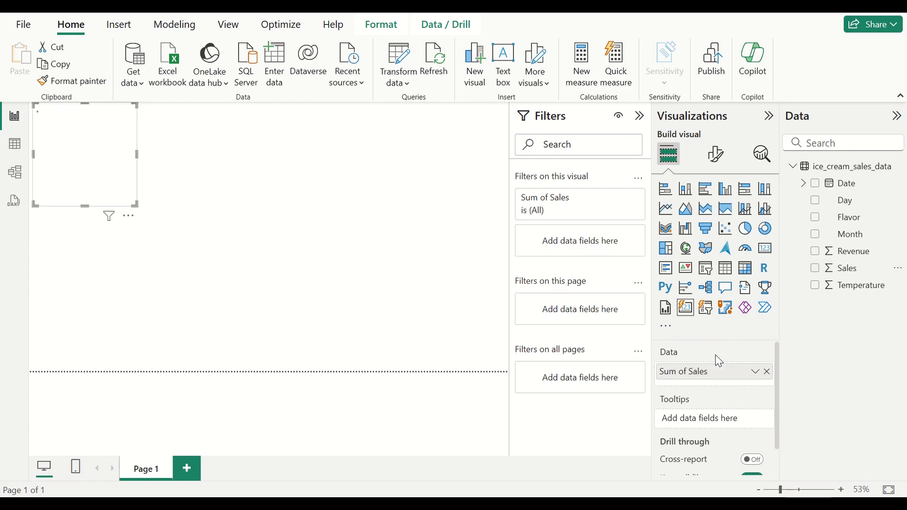
drag(846, 261, 707, 385)
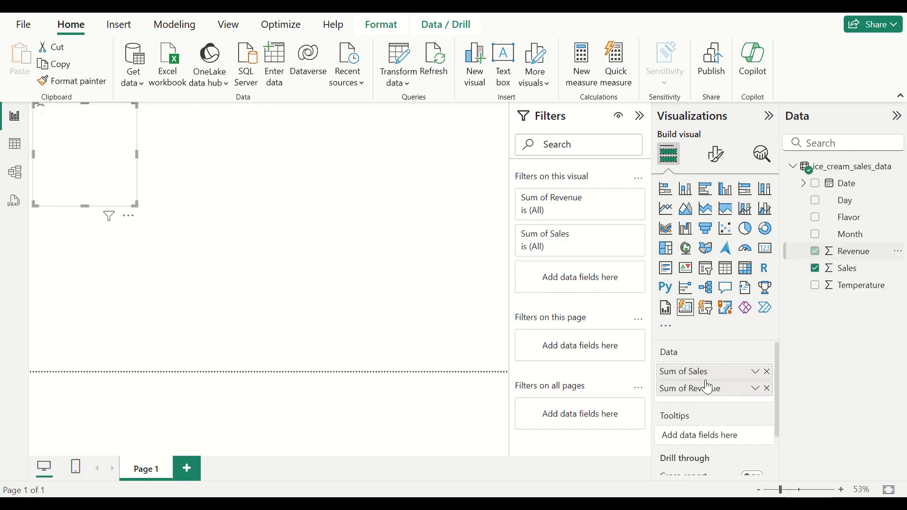
- Add Sales and Revenue again to the card, each set to Average
drag(845, 270, 717, 400)
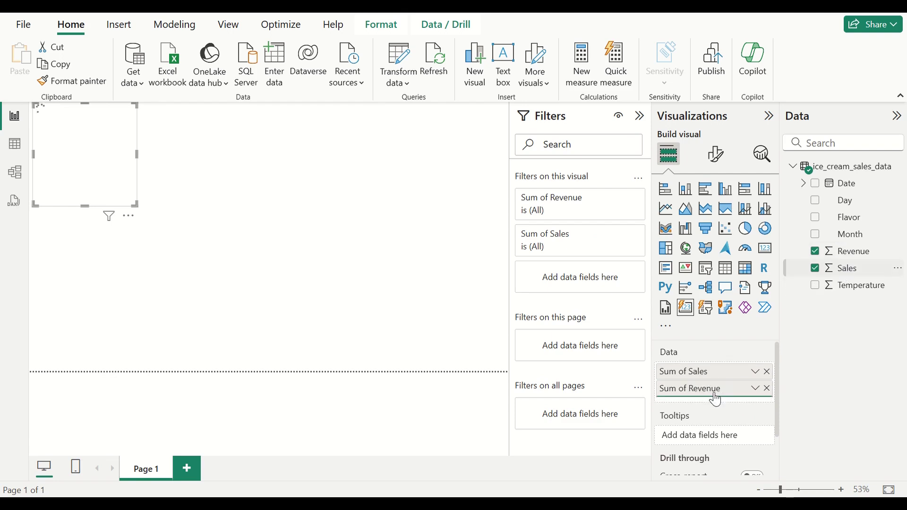
click(755, 405)
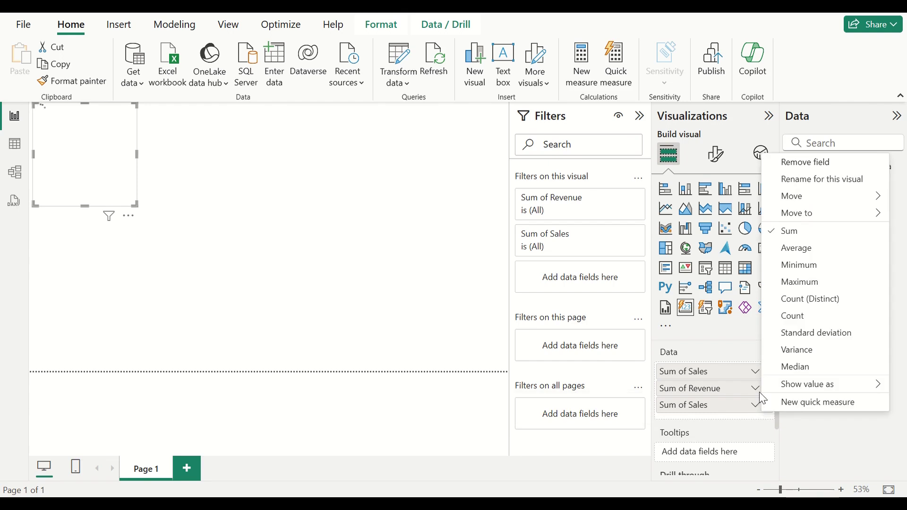
click(797, 248)
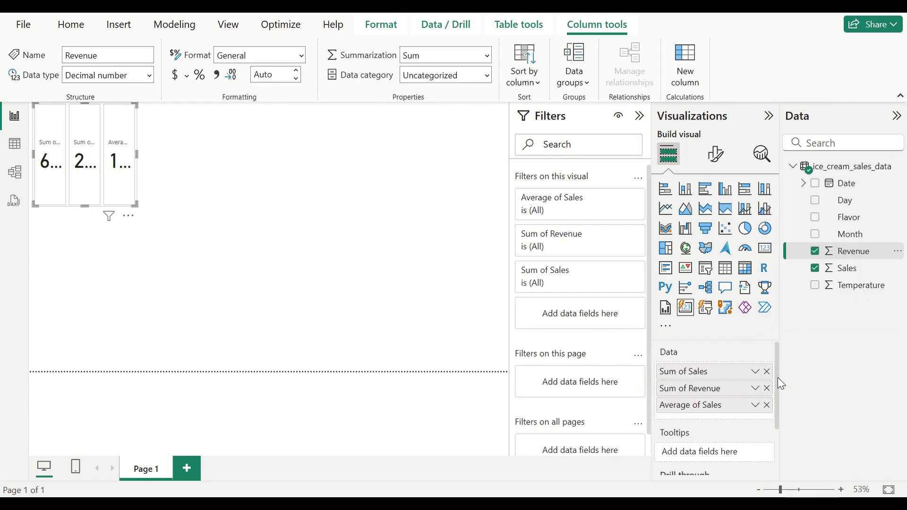
scroll(777, 378, down, 1)
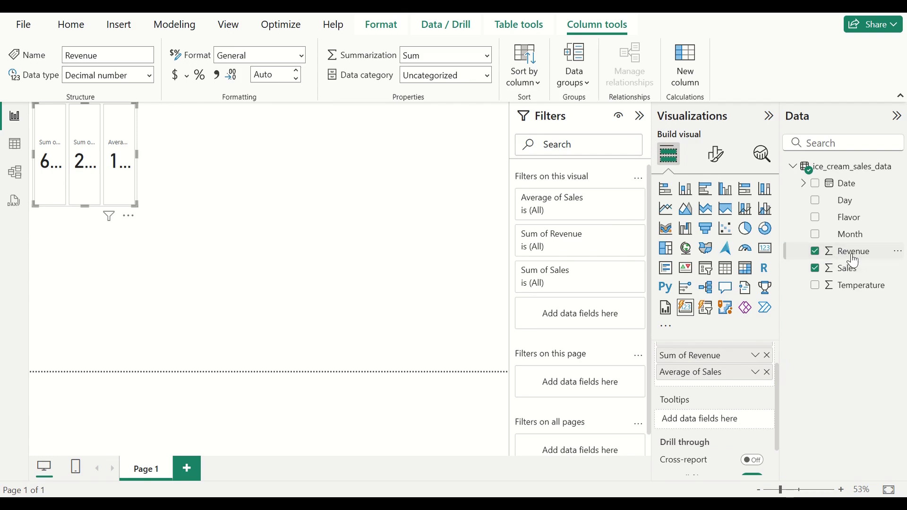
drag(853, 262, 730, 390)
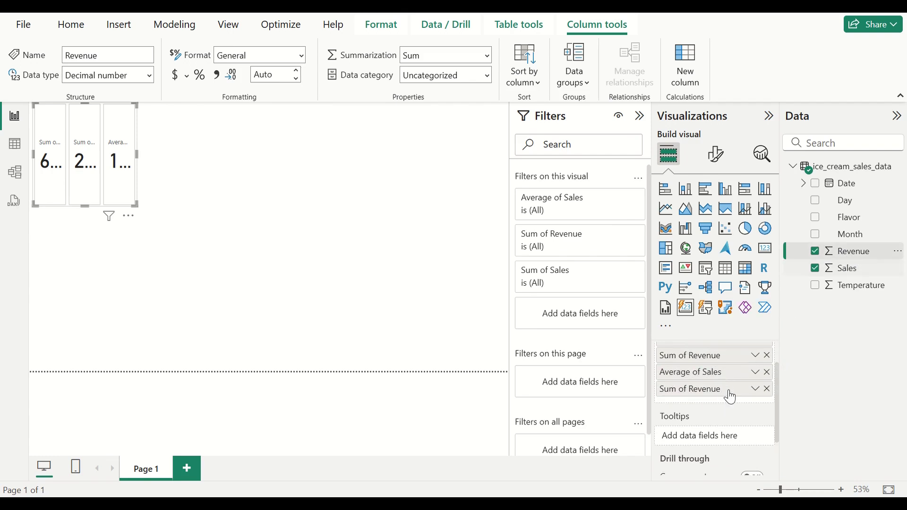
click(755, 390)
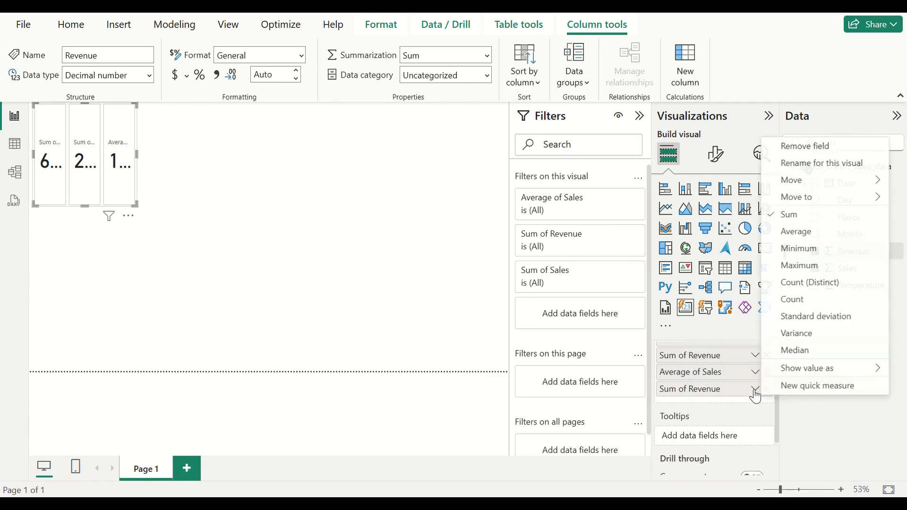
click(797, 231)
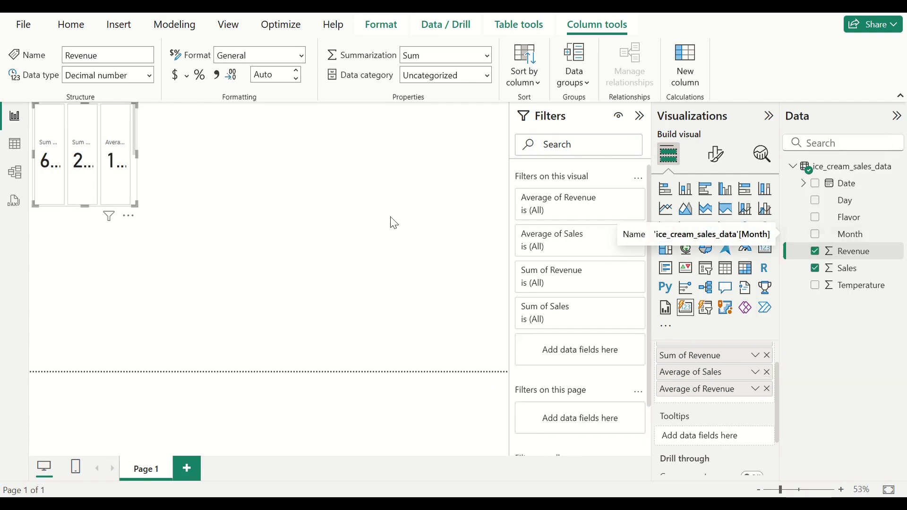
- Resize the card so its full values show
drag(136, 155, 134, 175)
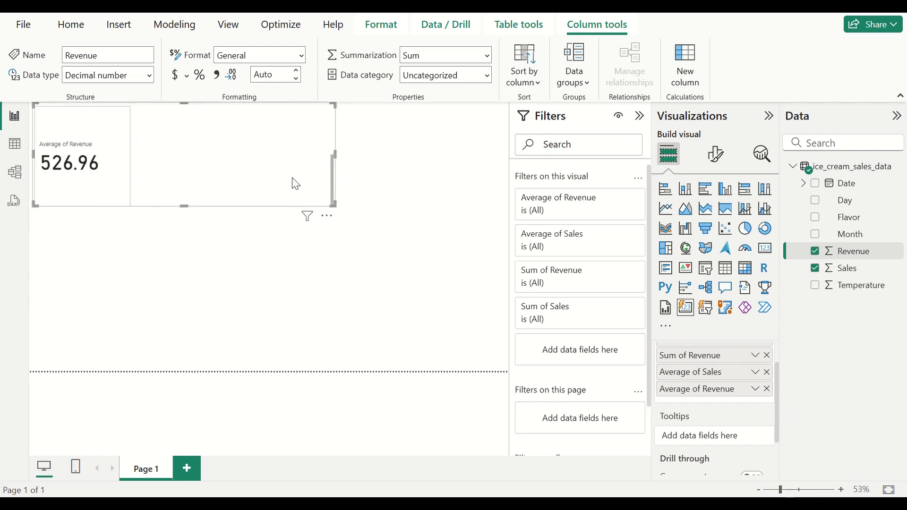
drag(334, 183, 330, 113)
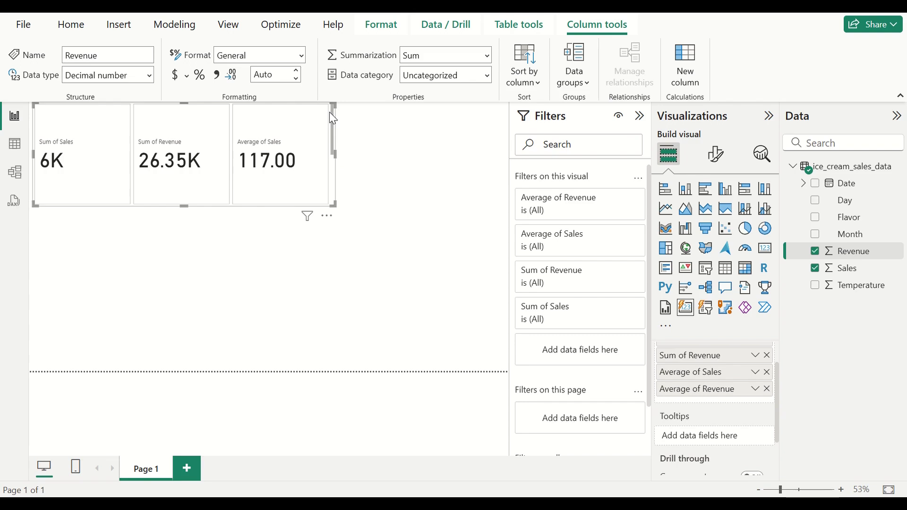
click(719, 161)
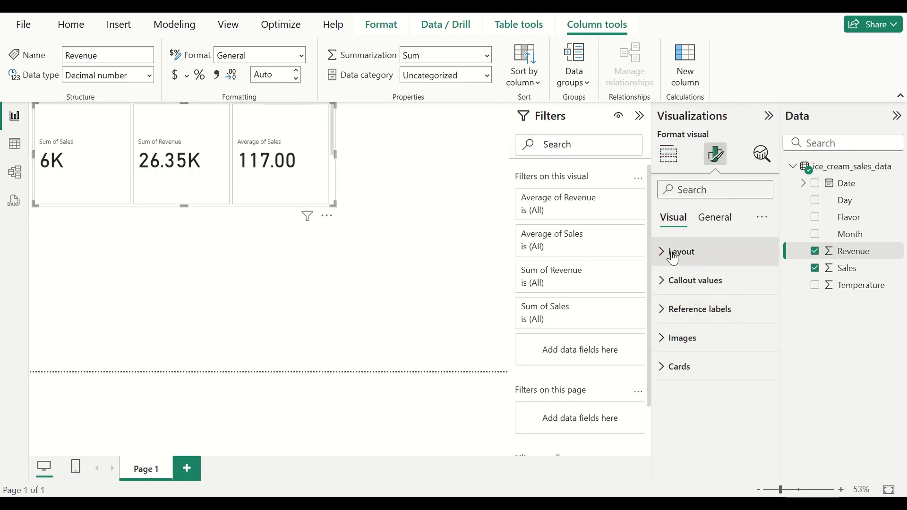
- Widen the KPI card visual to the page edge and shorten it into one row
click(673, 255)
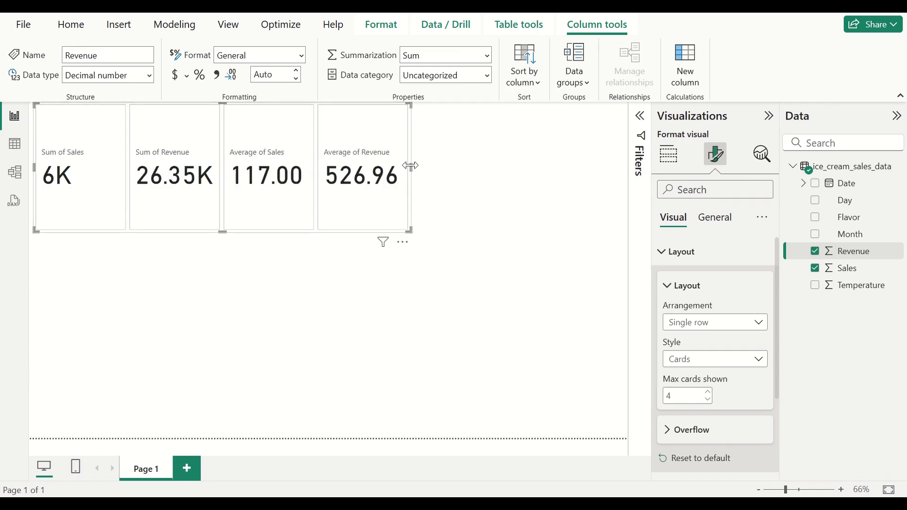
drag(411, 165, 626, 168)
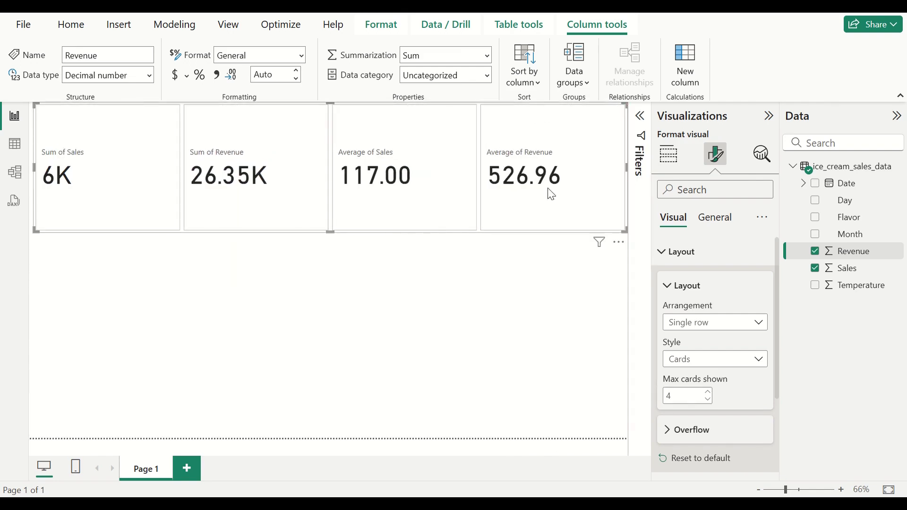
drag(331, 233, 337, 167)
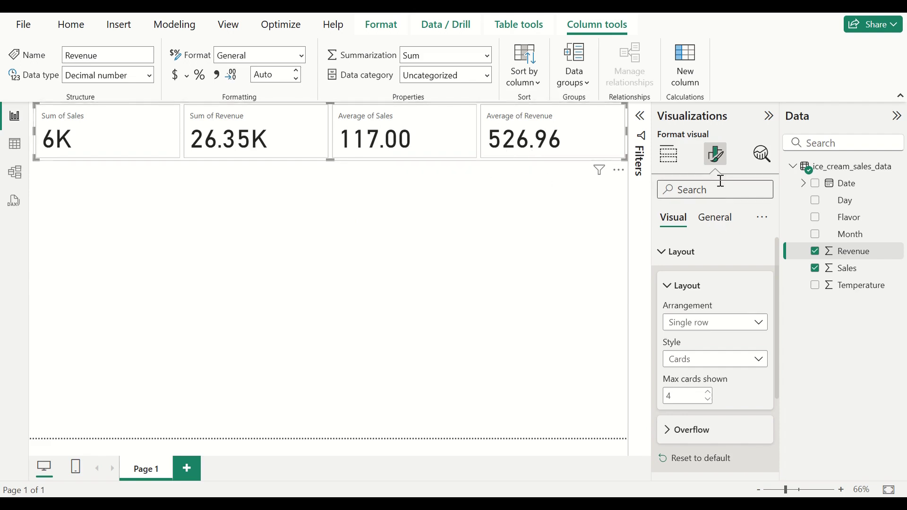
click(668, 156)
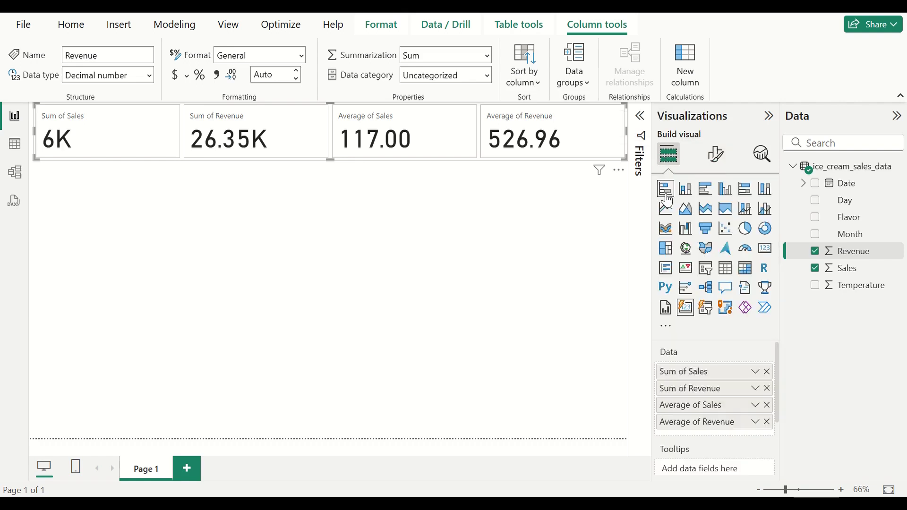
- Place a narrow column chart under the KPI cards with Sum of Revenue on its Y-axis
click(613, 207)
click(692, 196)
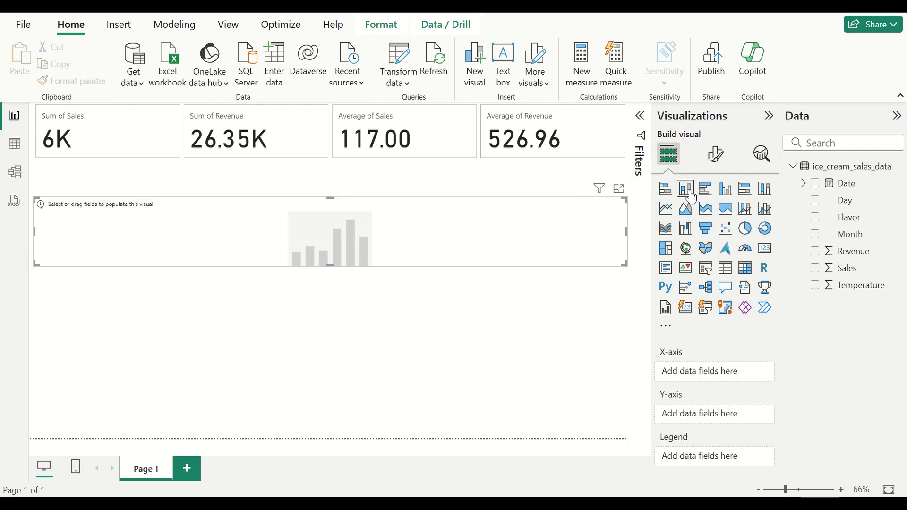
drag(317, 240, 265, 194)
drag(620, 197, 228, 203)
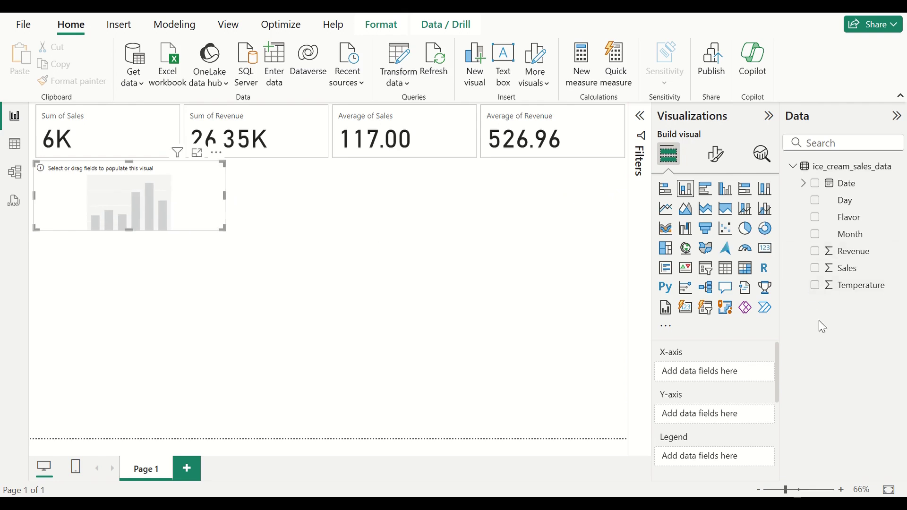
drag(853, 252, 711, 416)
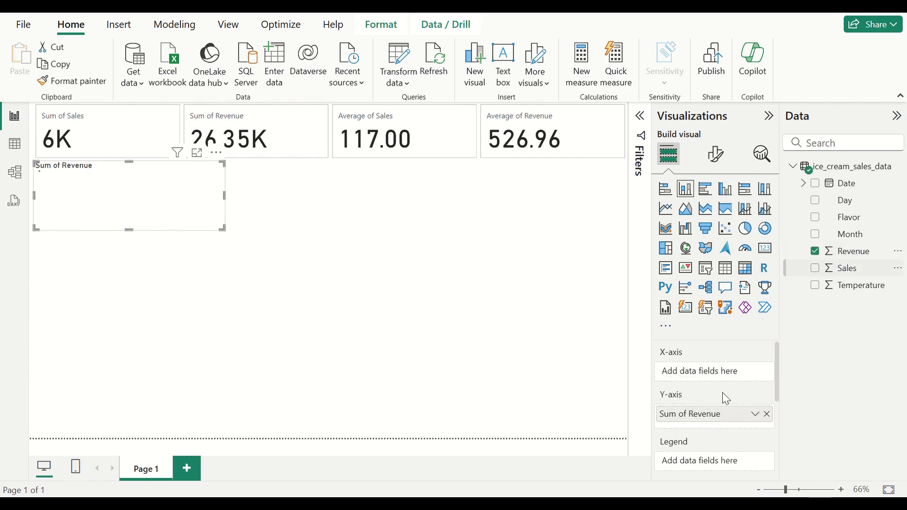
- Group Revenue into 10 bins as Revenue (bins) and switch the chart's value to Count
right_click(854, 259)
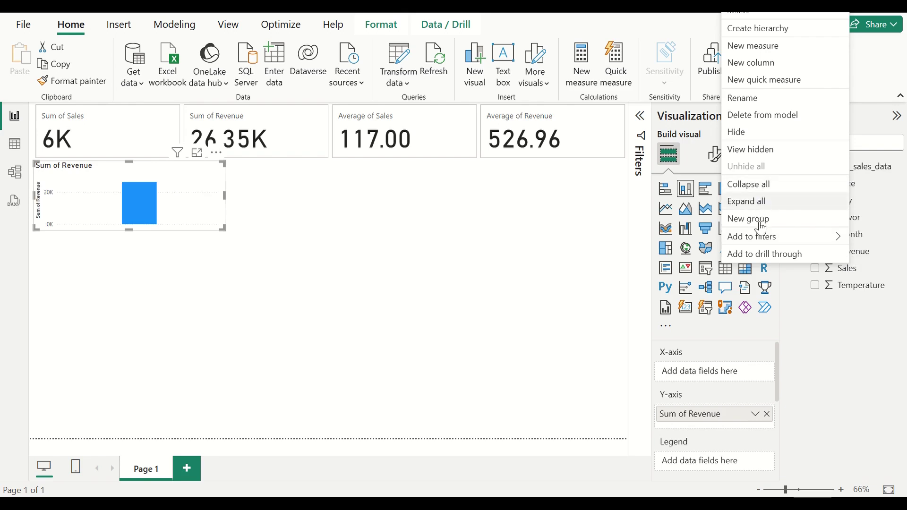
key(Escape)
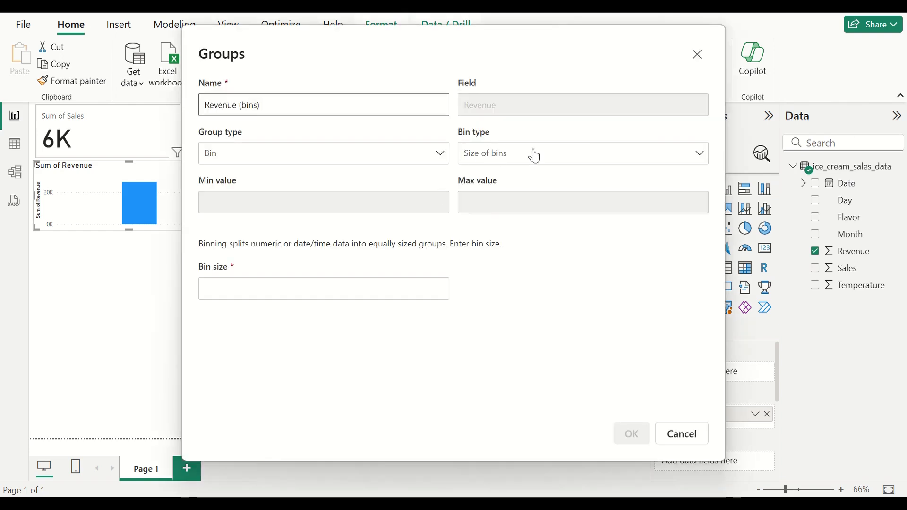
click(537, 155)
click(506, 198)
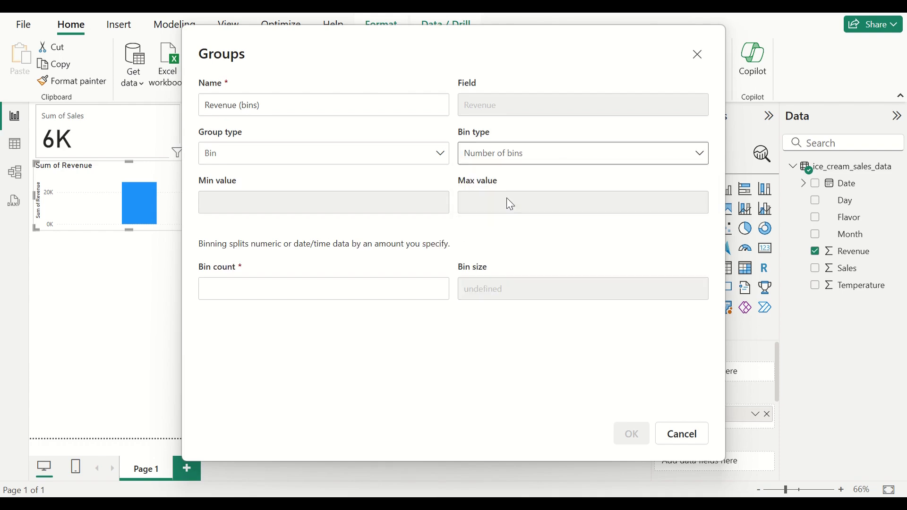
click(248, 291)
key(BackSpace)
text(10)
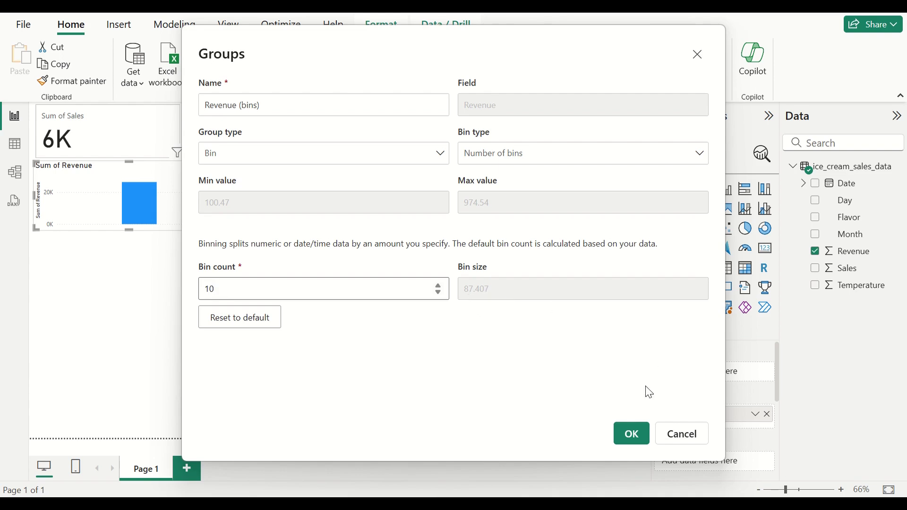
click(632, 434)
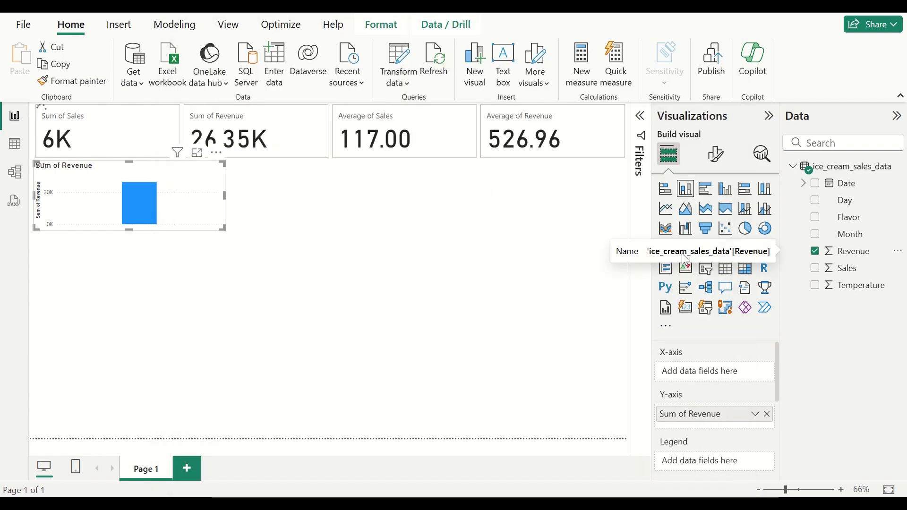
click(755, 416)
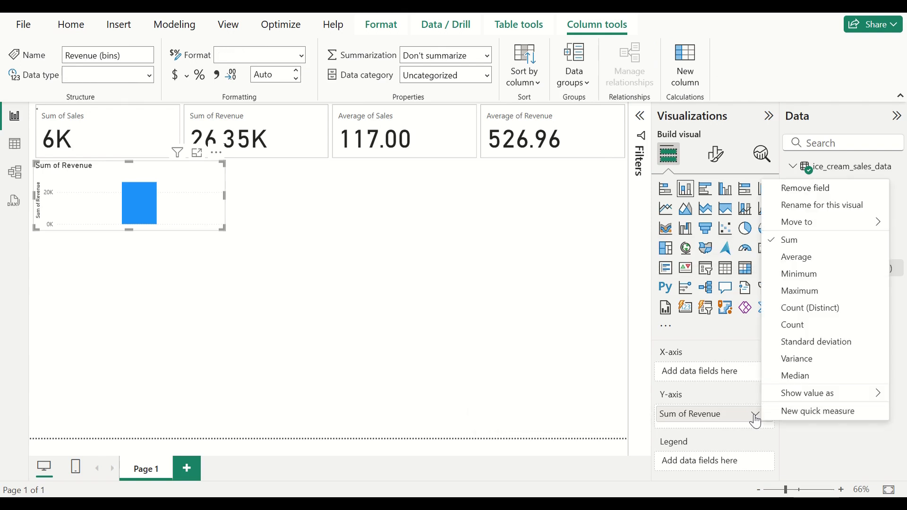
click(788, 331)
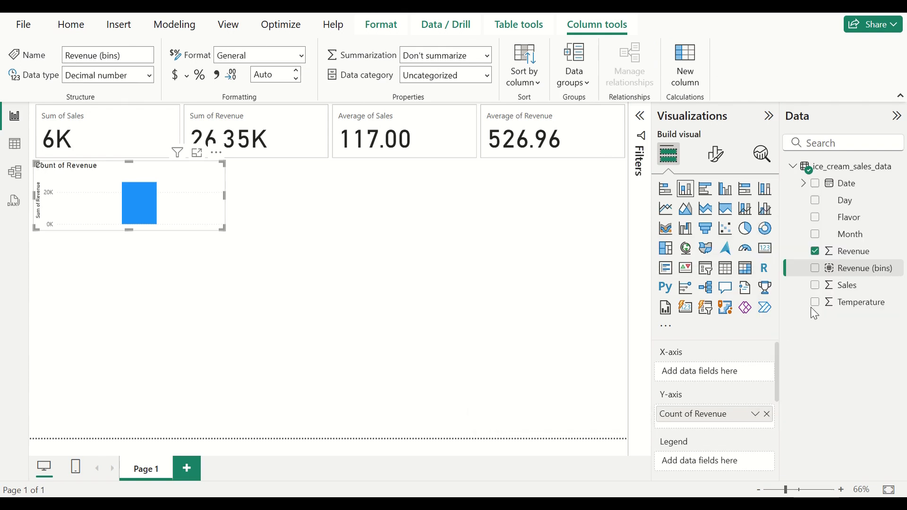
- Put Revenue (bins) on the X-axis and make the histogram taller
drag(860, 270, 708, 374)
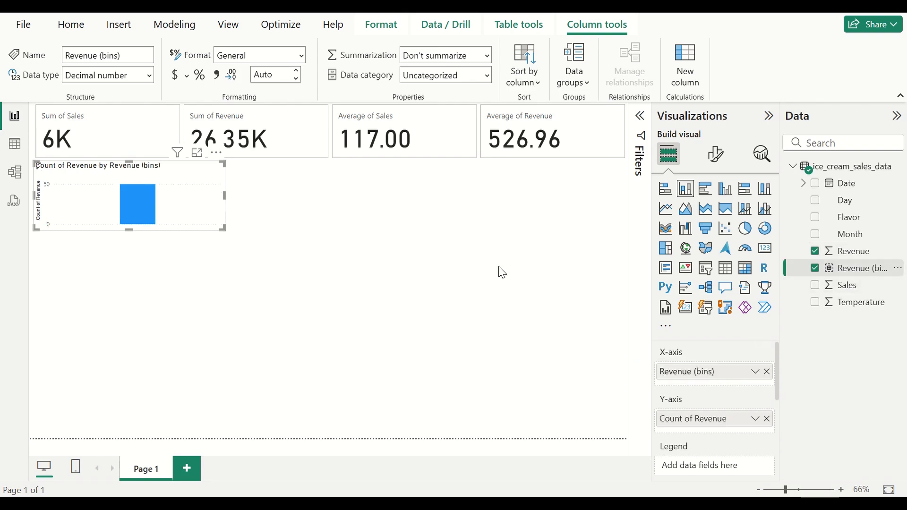
drag(226, 229, 227, 305)
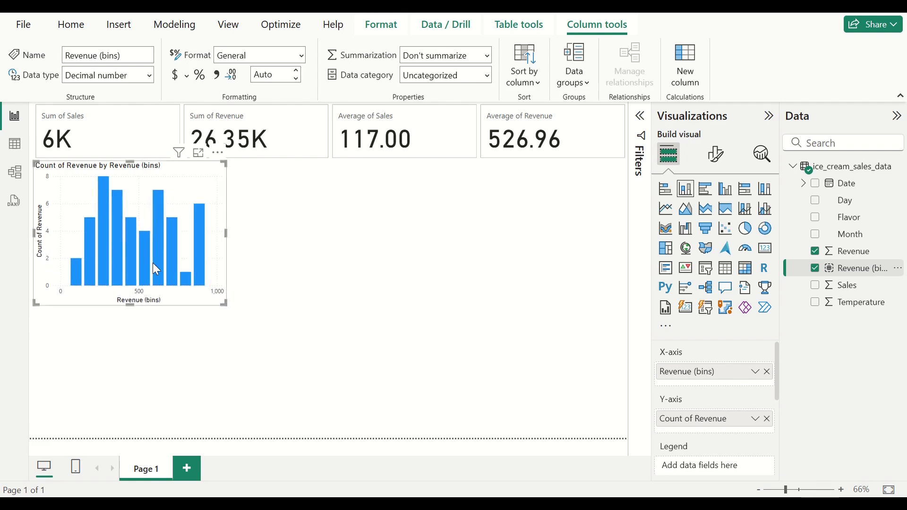
mouse_move(201, 264)
mouse_move(146, 275)
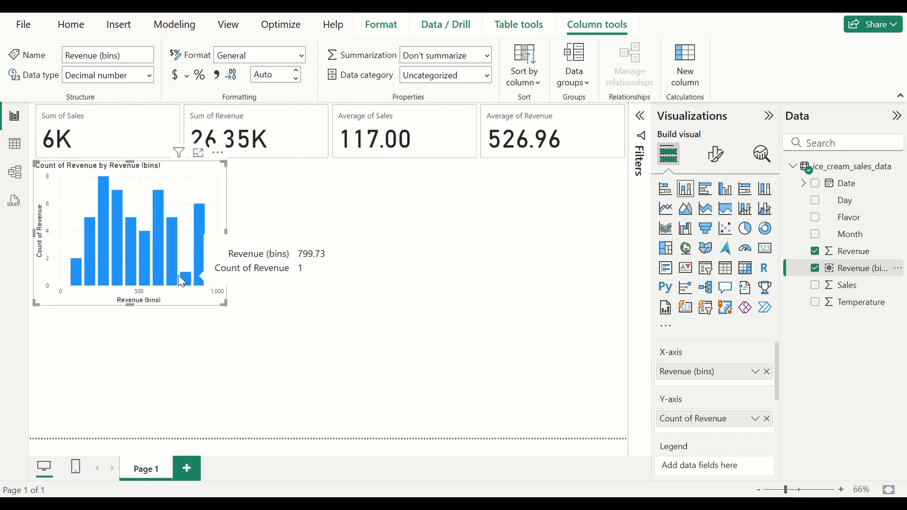
mouse_move(80, 275)
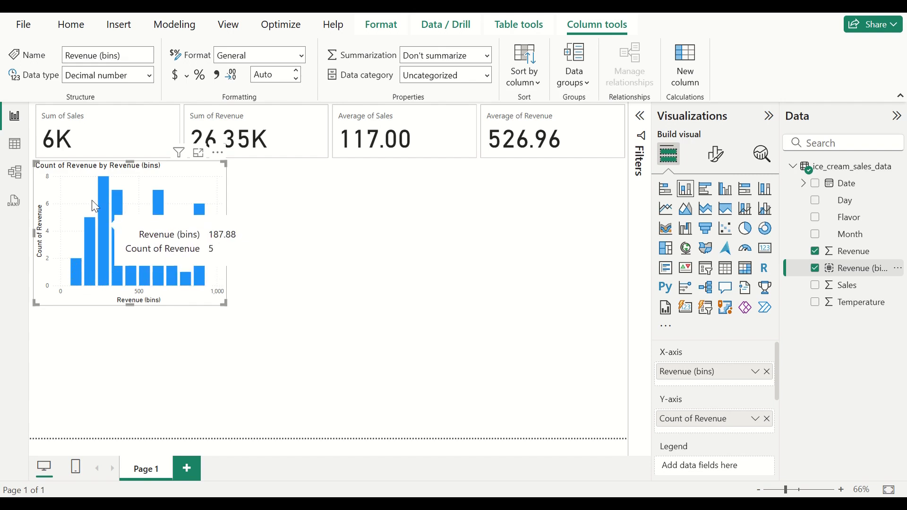
mouse_move(125, 244)
mouse_move(205, 232)
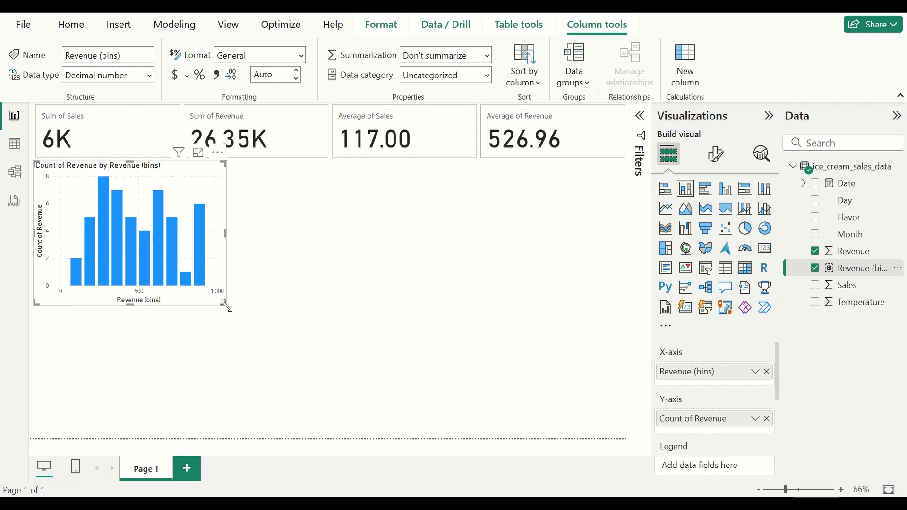
drag(225, 305, 226, 296)
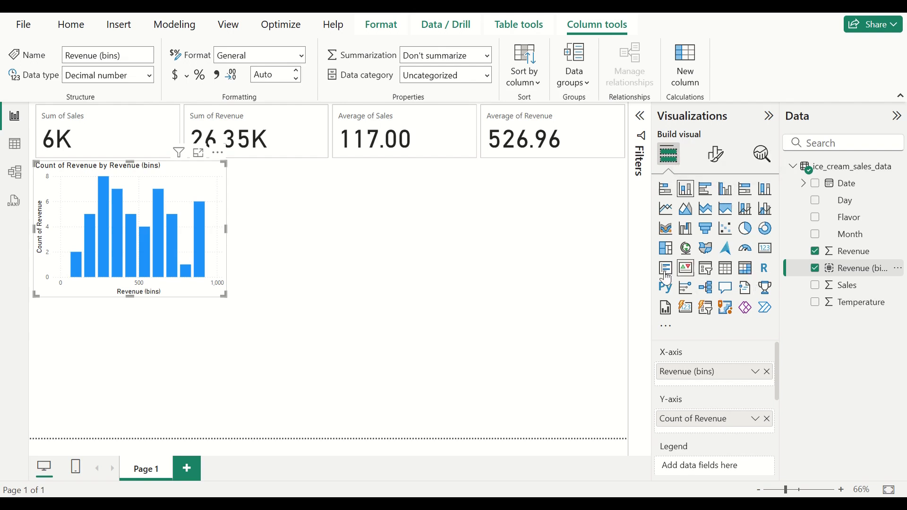
- Add a scatter chart with Sales on X and Temperature on Y, both set to Don't summarize
click(728, 231)
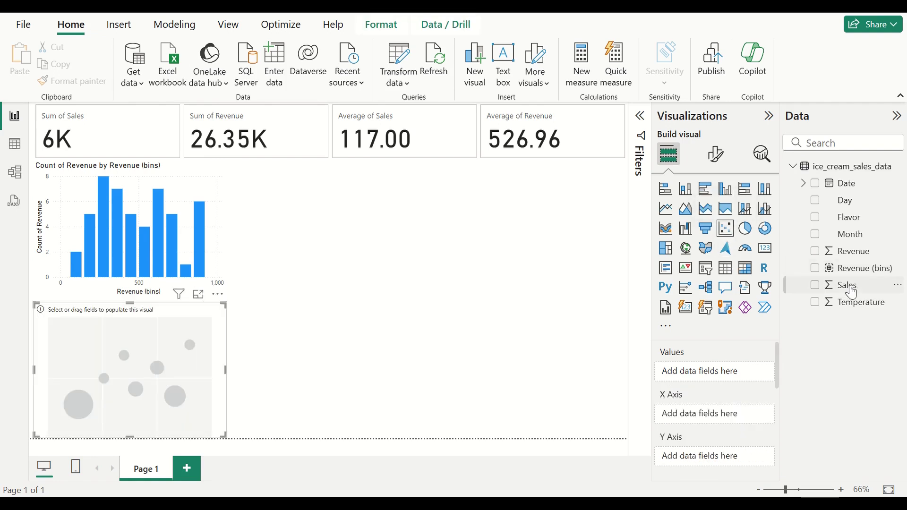
drag(854, 290, 727, 413)
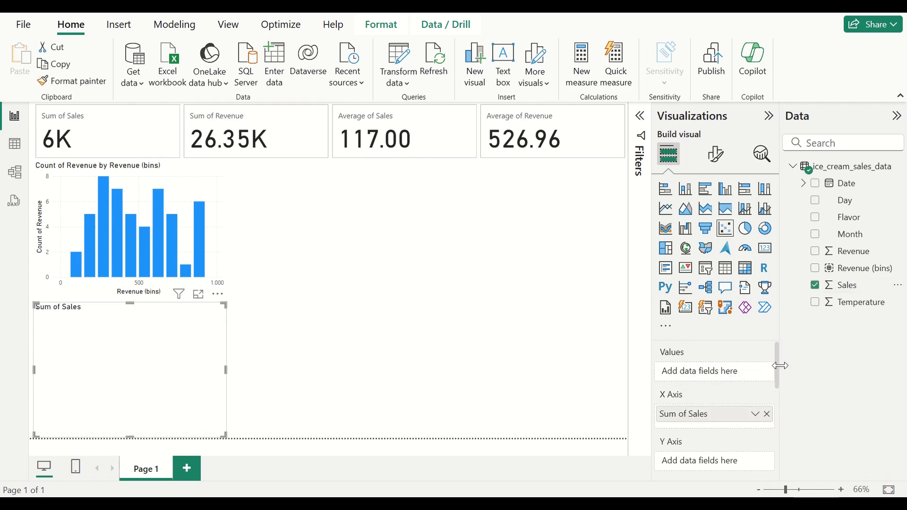
scroll(777, 368, down, 3)
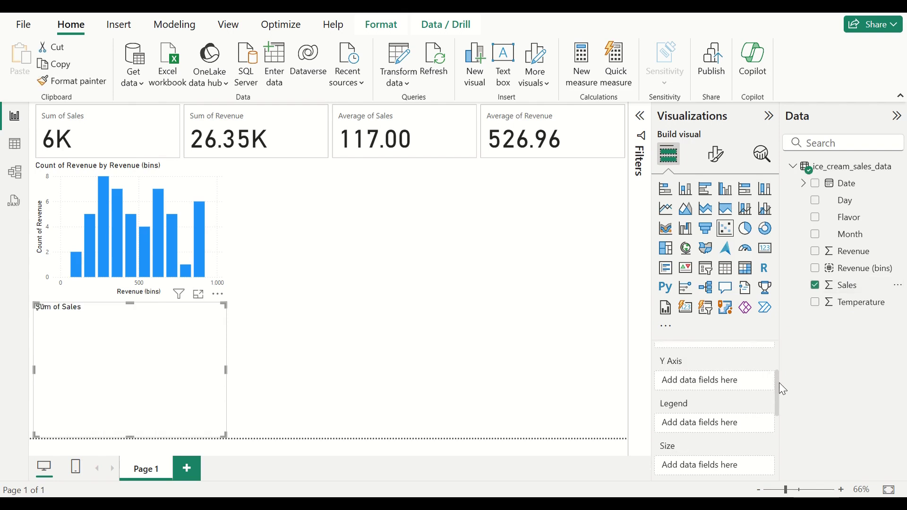
drag(832, 316, 715, 392)
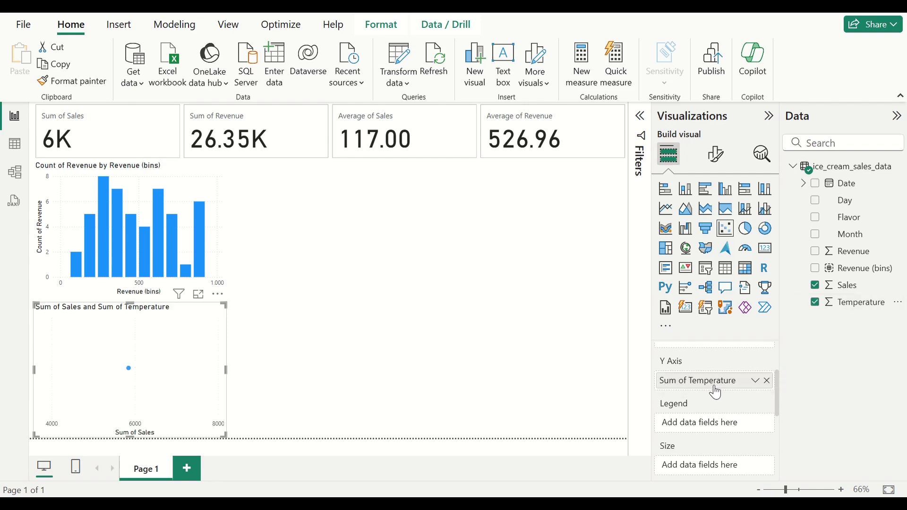
click(755, 381)
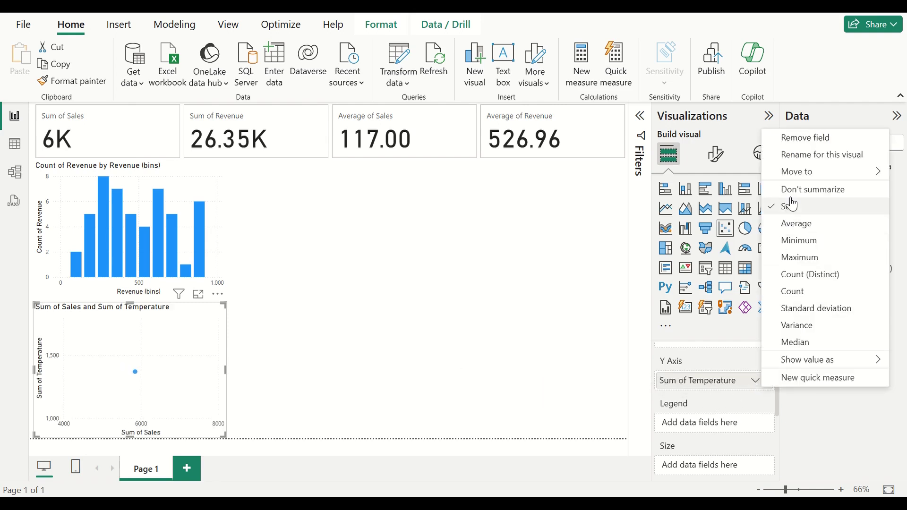
click(792, 191)
drag(781, 399, 776, 352)
click(755, 389)
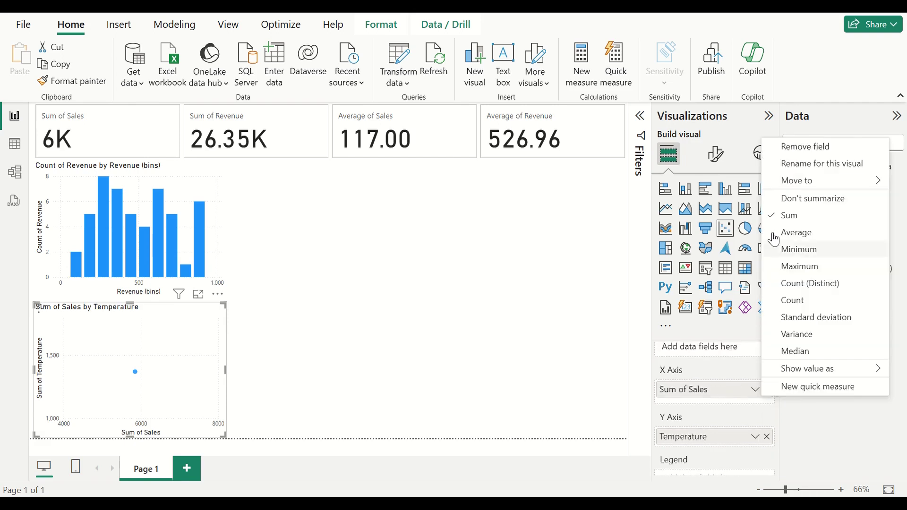
click(784, 199)
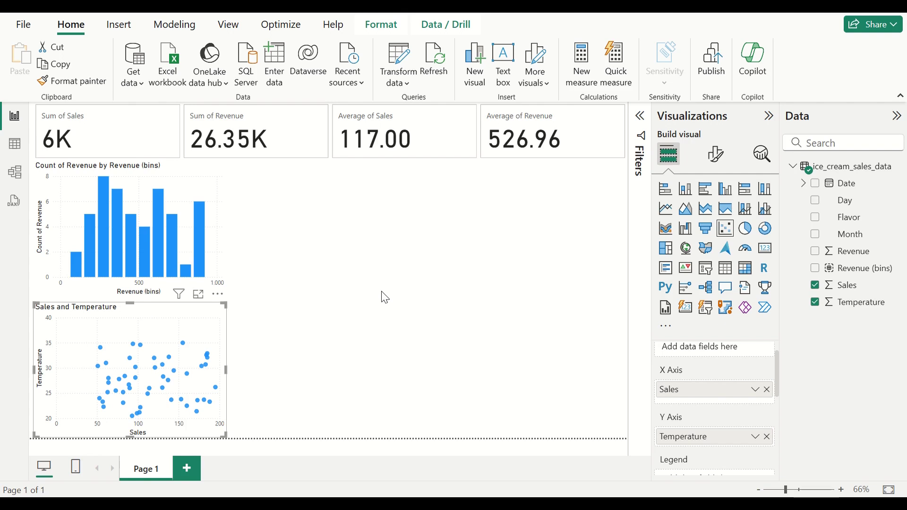
- Place a narrow column chart of Sum of Revenue by Flavor right of the histogram
click(470, 189)
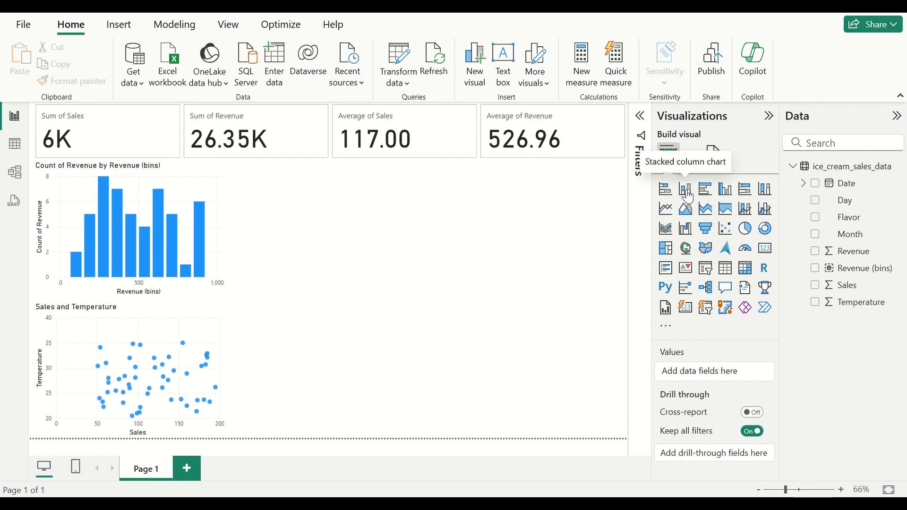
drag(394, 233, 397, 233)
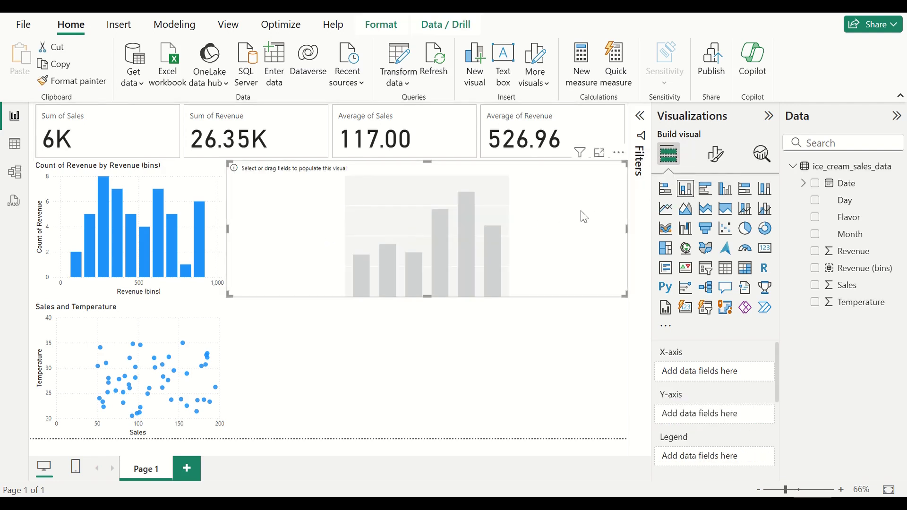
drag(519, 237, 440, 234)
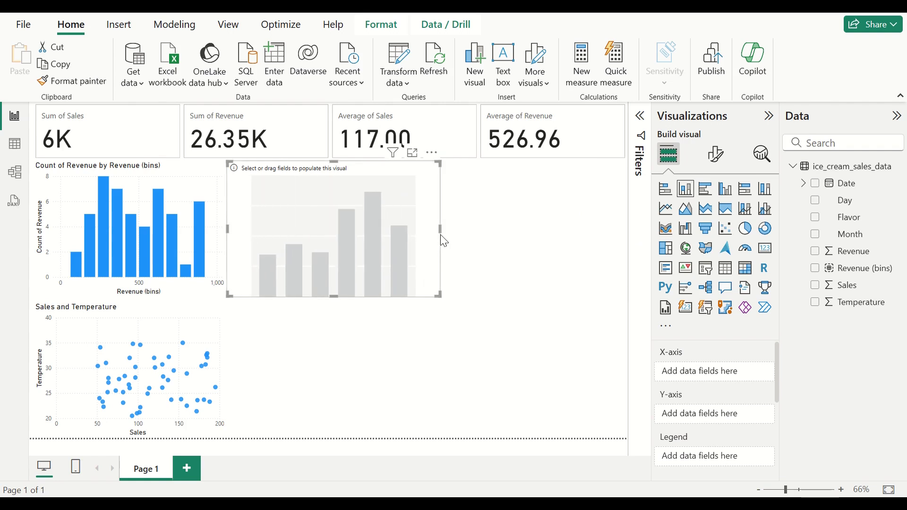
drag(848, 223, 704, 375)
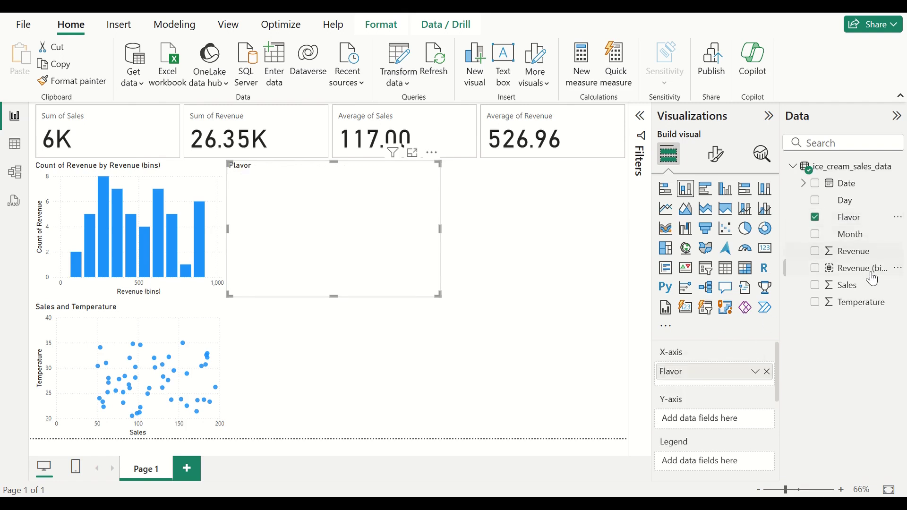
drag(857, 251, 725, 416)
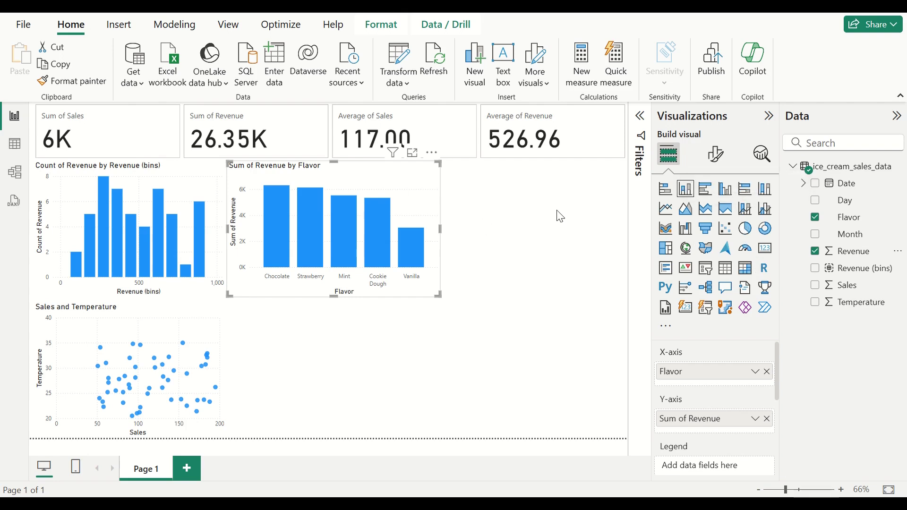
- Add a line chart of Sum of Revenue by Day, peaking Saturday and lowest Wednesday
click(350, 353)
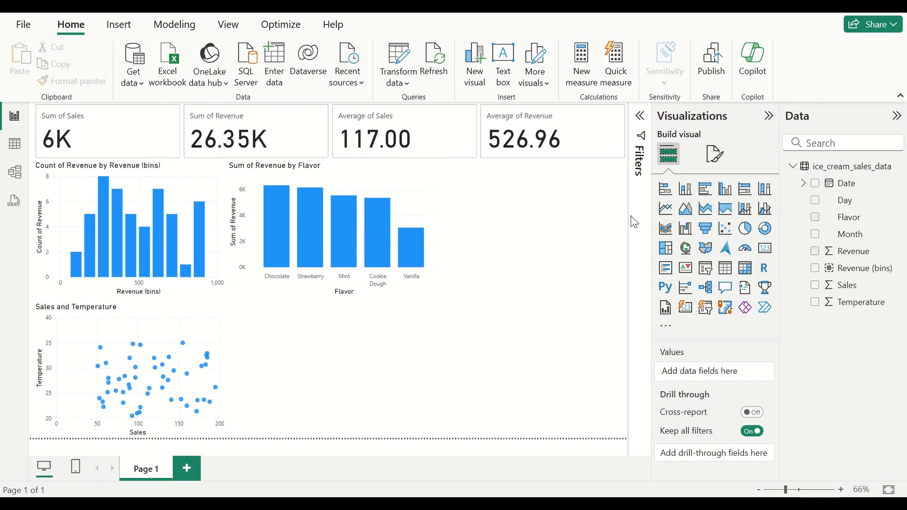
click(666, 210)
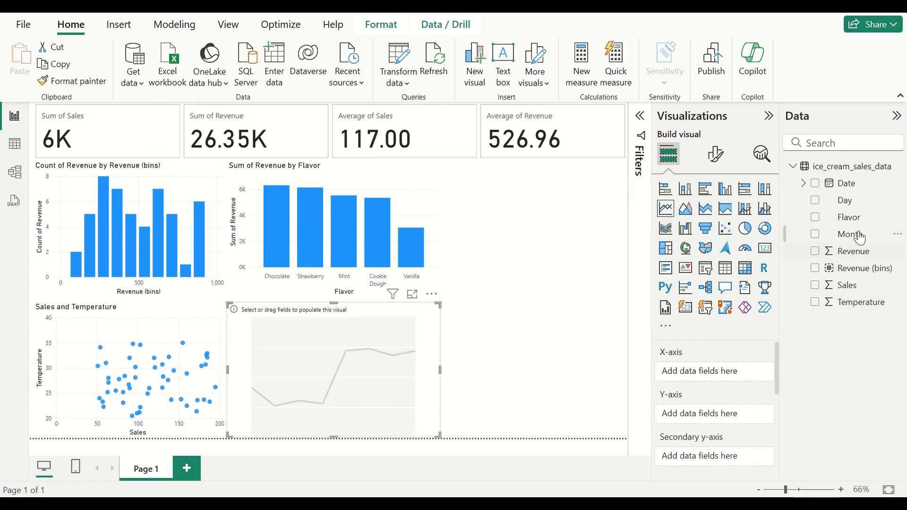
drag(854, 203, 723, 372)
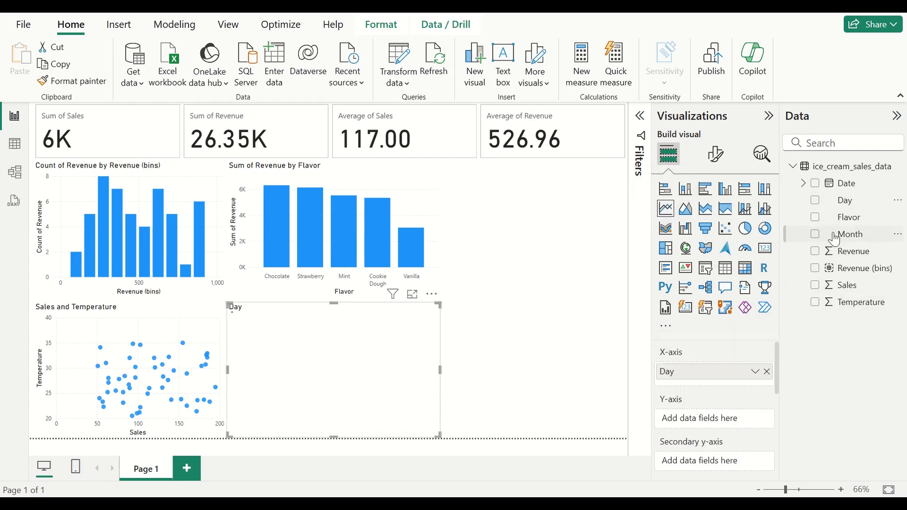
drag(867, 252, 742, 416)
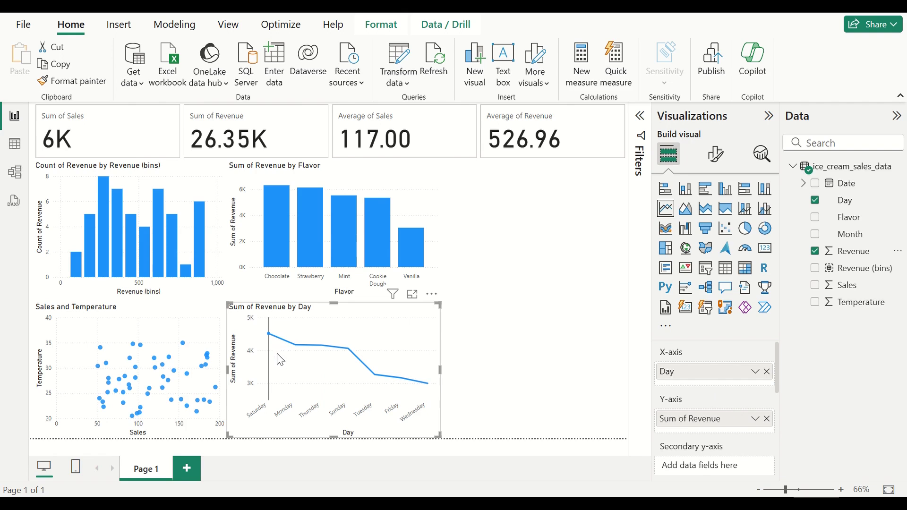
mouse_move(275, 345)
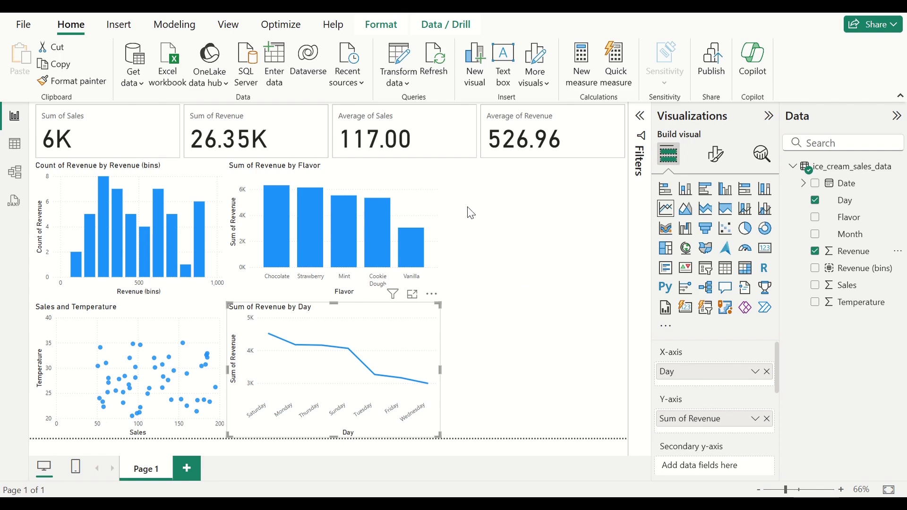
- Add a Sum of Sales by Flavor column chart and compare bars: Mint highest, Vanilla lowest
click(507, 208)
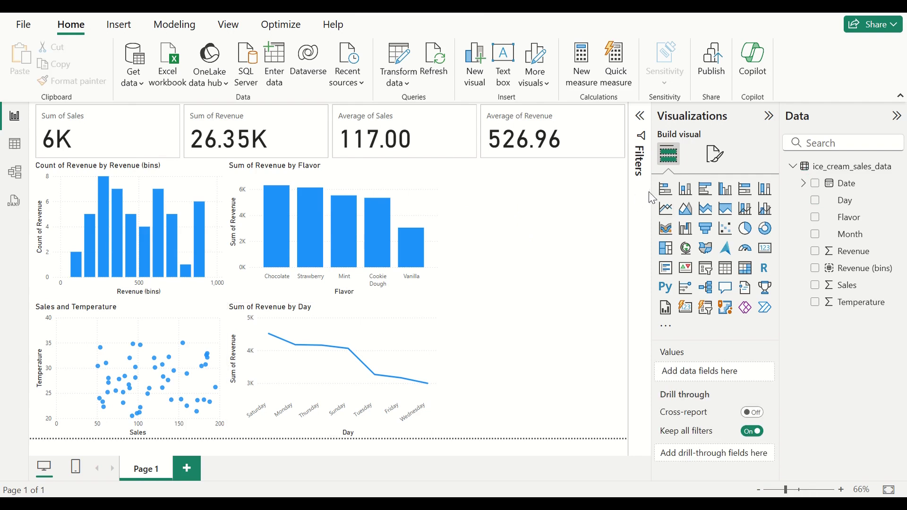
click(686, 188)
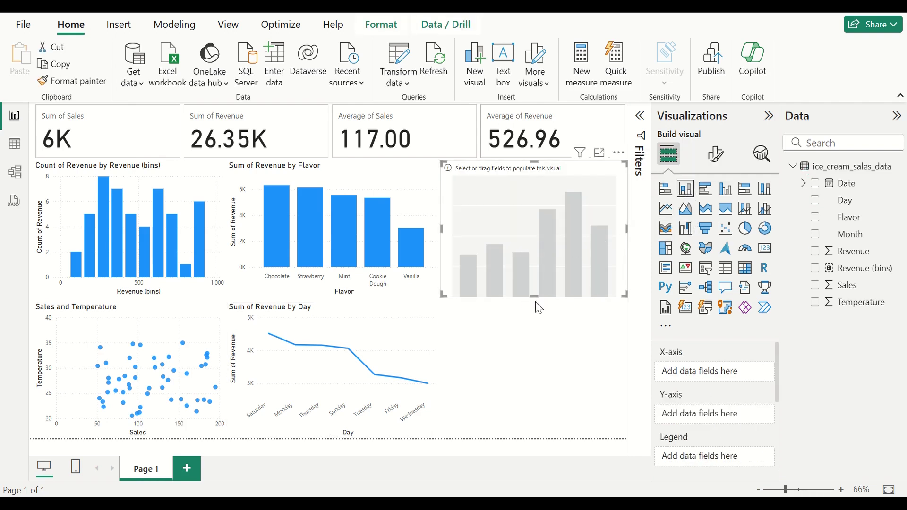
drag(848, 219, 721, 377)
drag(846, 286, 715, 418)
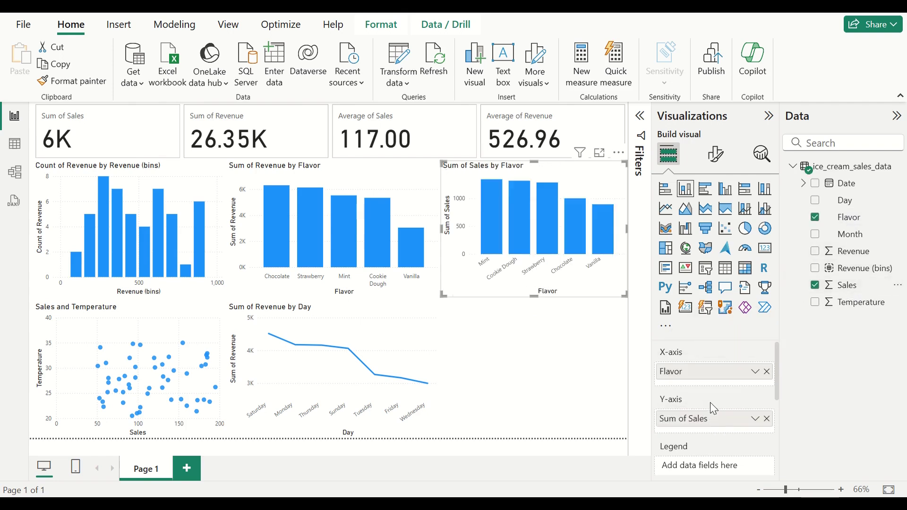
mouse_move(492, 197)
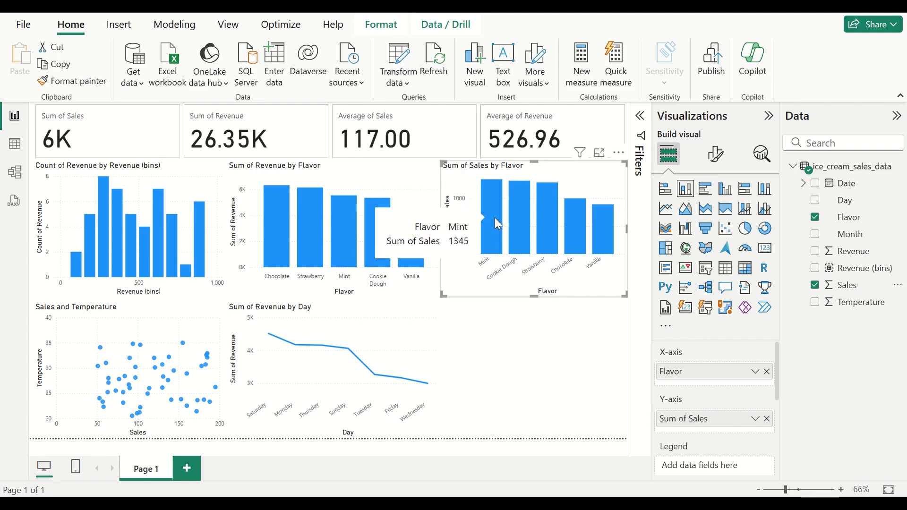
mouse_move(345, 225)
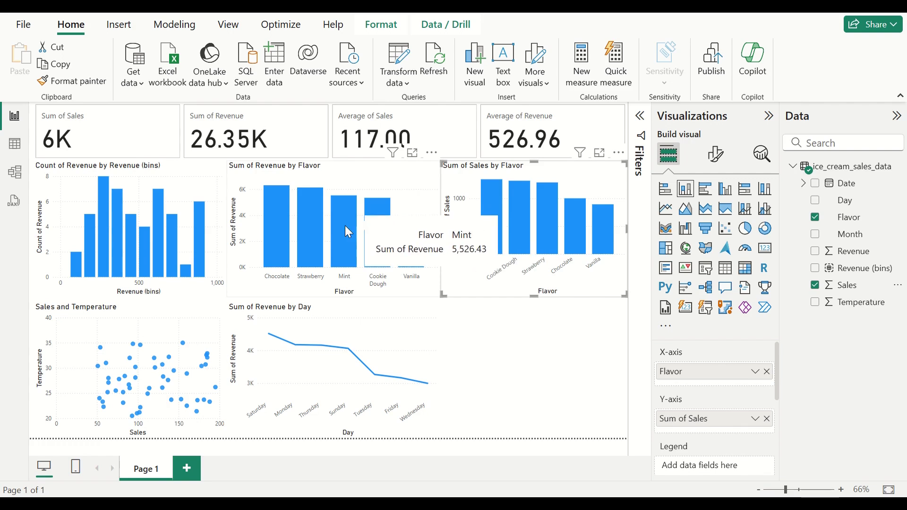
mouse_move(270, 214)
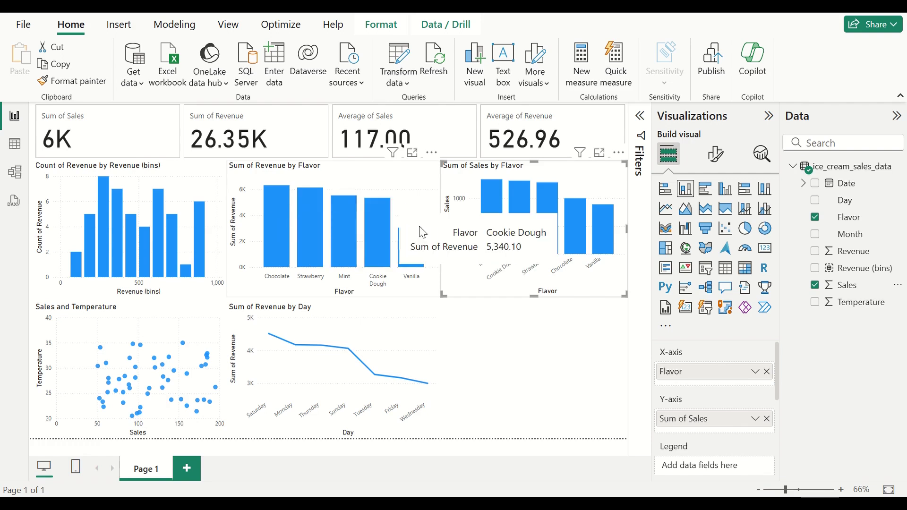
mouse_move(584, 225)
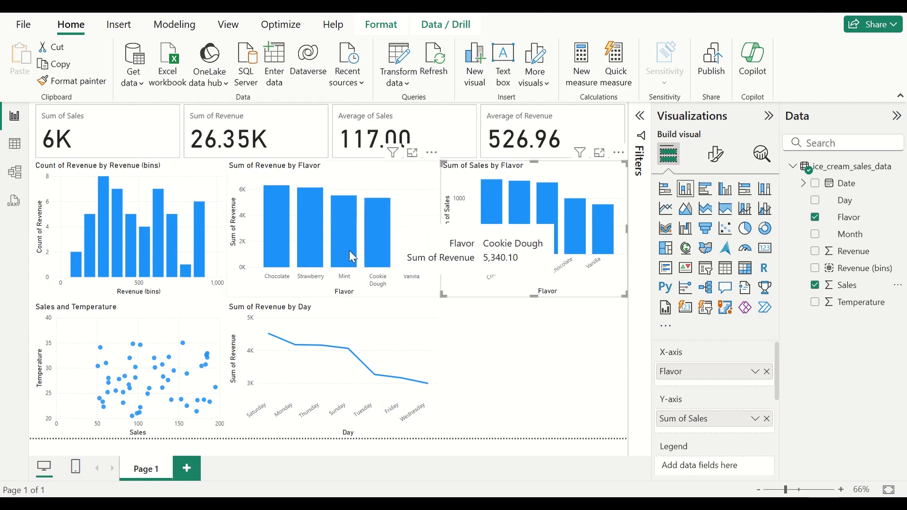
mouse_move(504, 260)
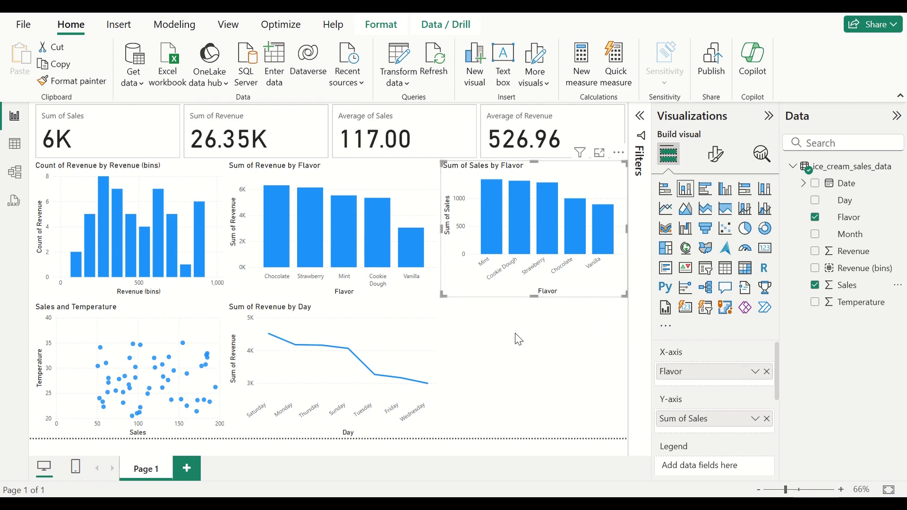
- Add a Count of Flavor pie with Flavor legend; Mint is 26%, Vanilla 14%
click(539, 327)
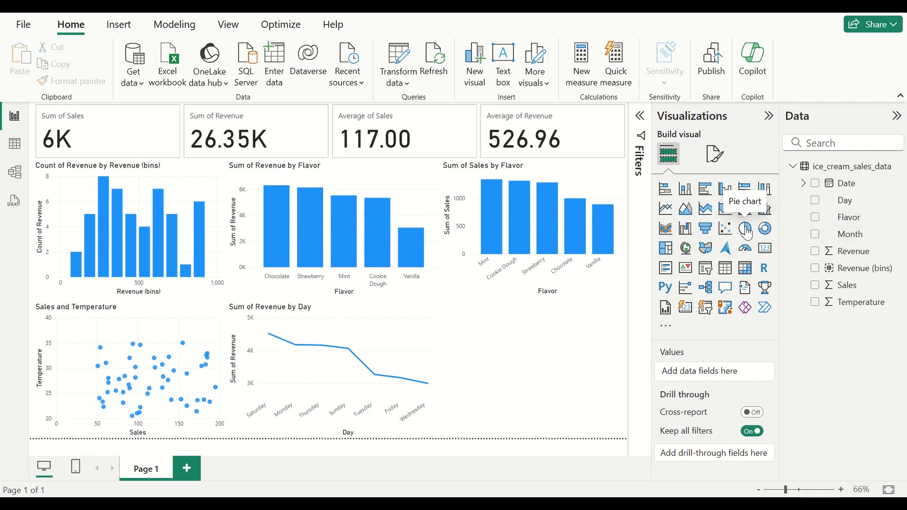
click(745, 228)
drag(851, 217, 717, 372)
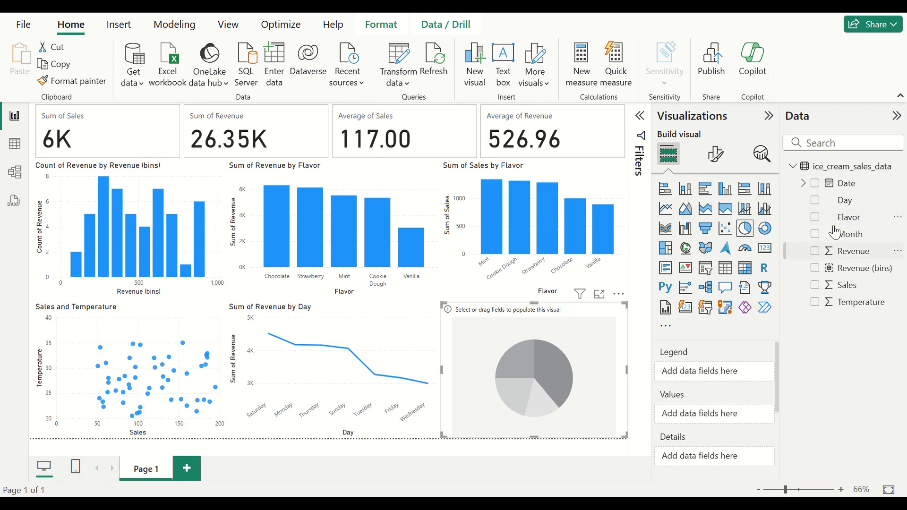
drag(850, 217, 736, 428)
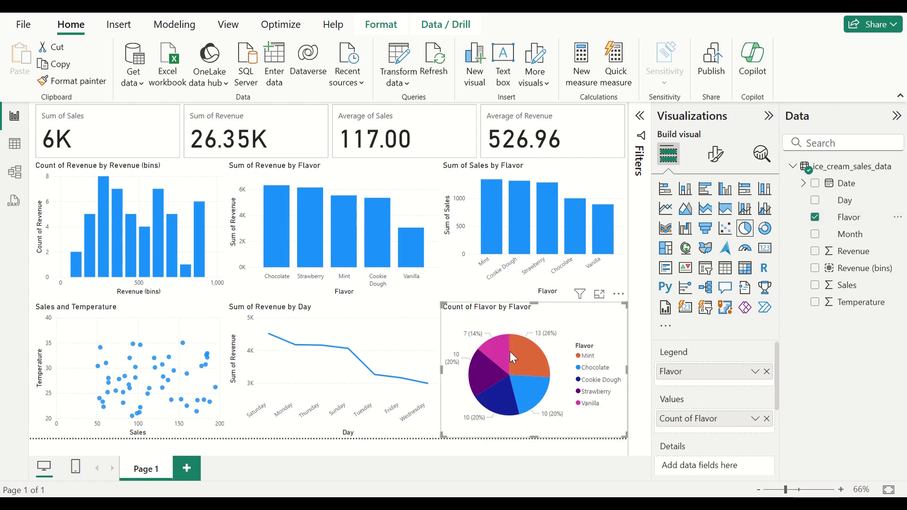
mouse_move(507, 416)
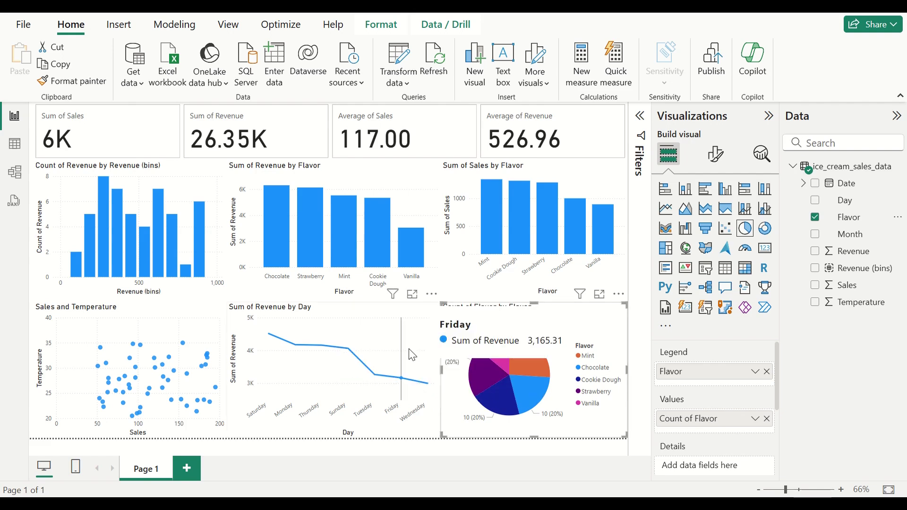
mouse_move(471, 376)
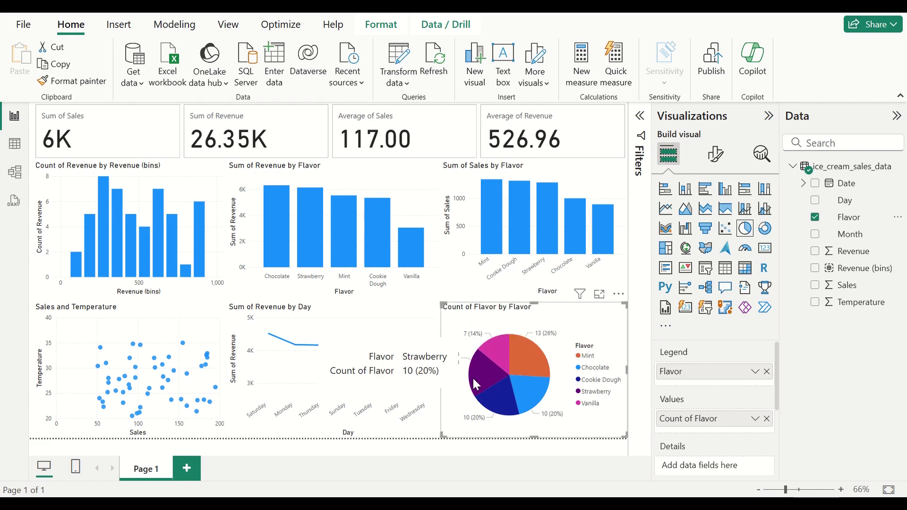
mouse_move(535, 398)
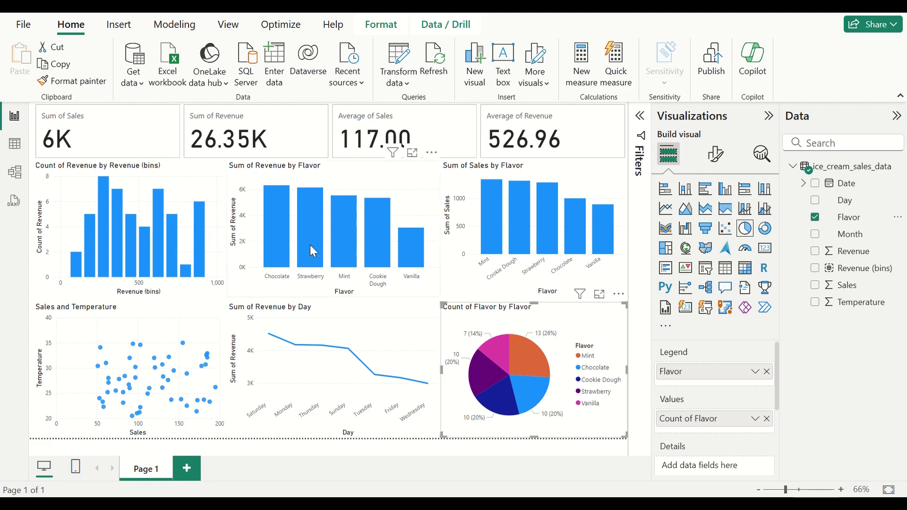
- Filter the report by the Mint pie slice, then switch to Strawberry (Revenue 6.13K, Sales 1K)
click(527, 355)
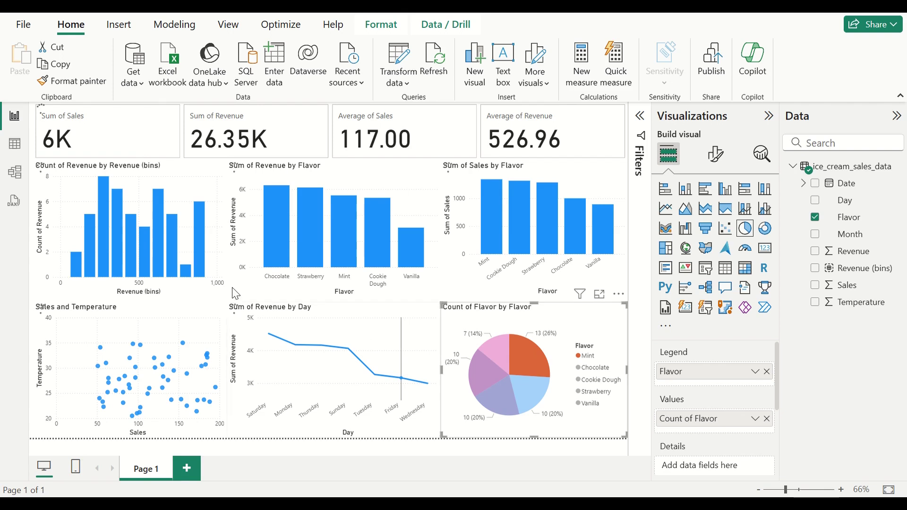
mouse_move(157, 248)
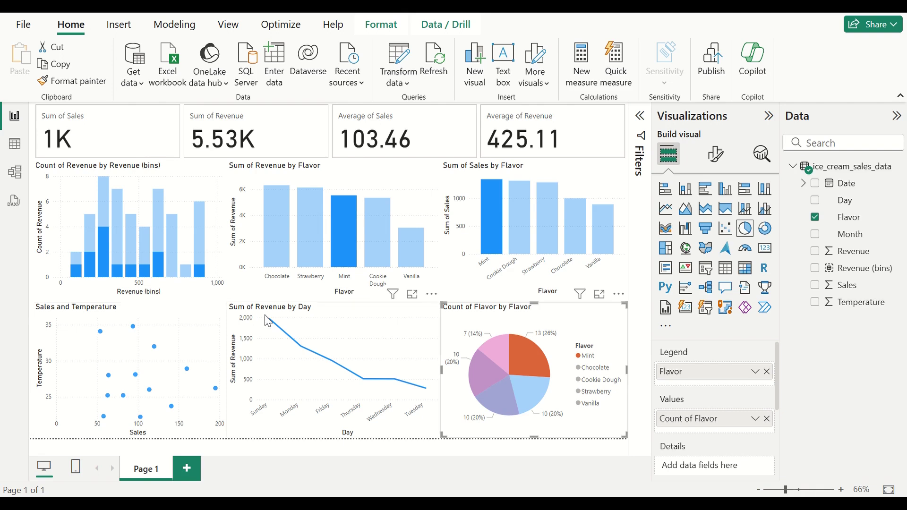
mouse_move(278, 331)
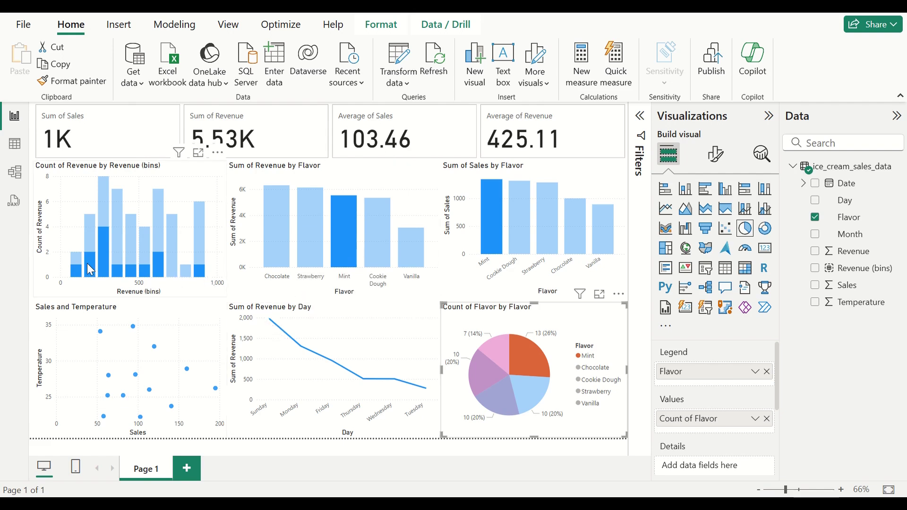
mouse_move(89, 265)
mouse_move(199, 274)
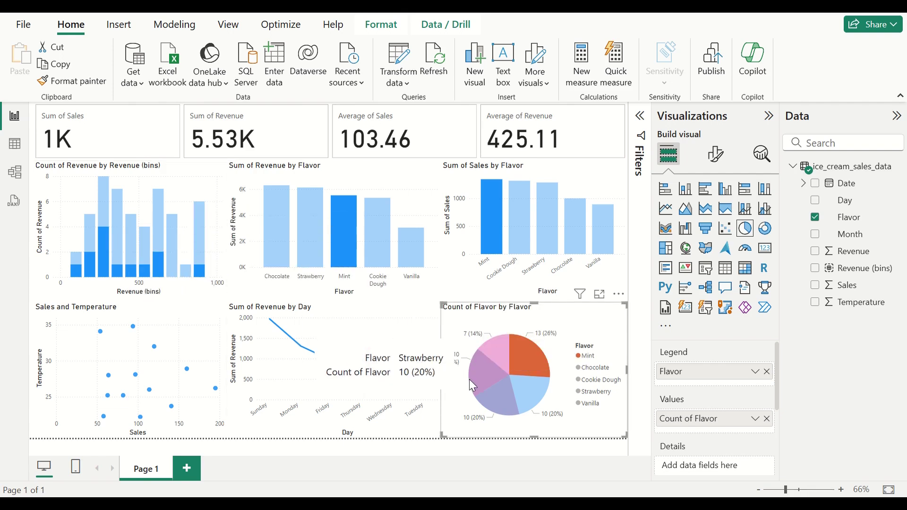
click(484, 369)
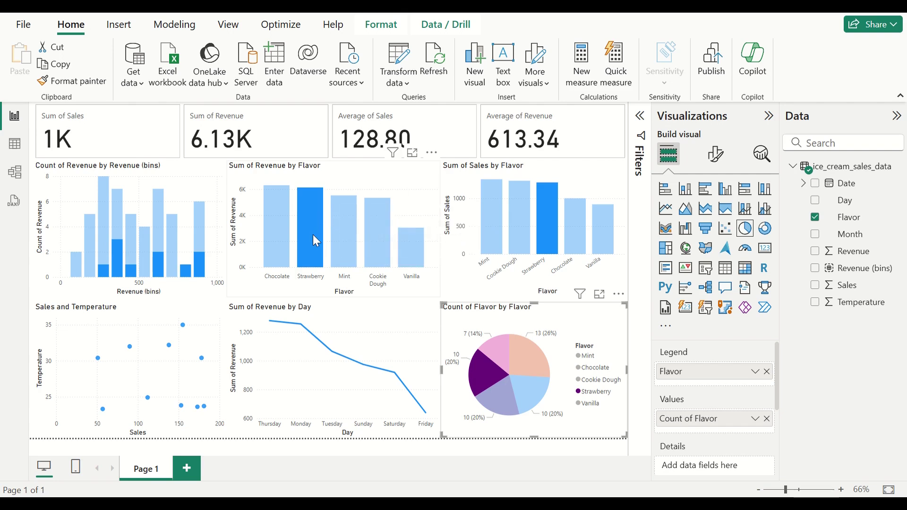
mouse_move(313, 222)
- Filter by the 275 then 887 revenue bins, then clear back to Revenue 26.35K
mouse_move(98, 236)
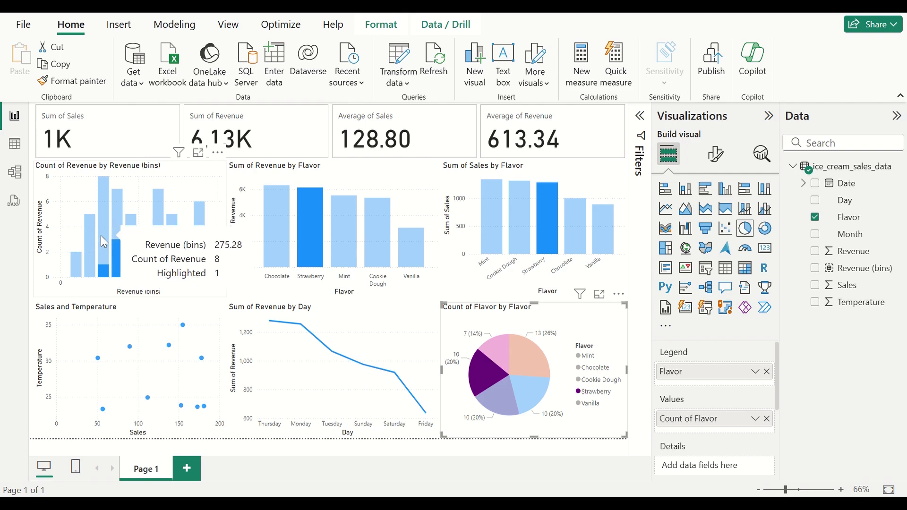
click(101, 235)
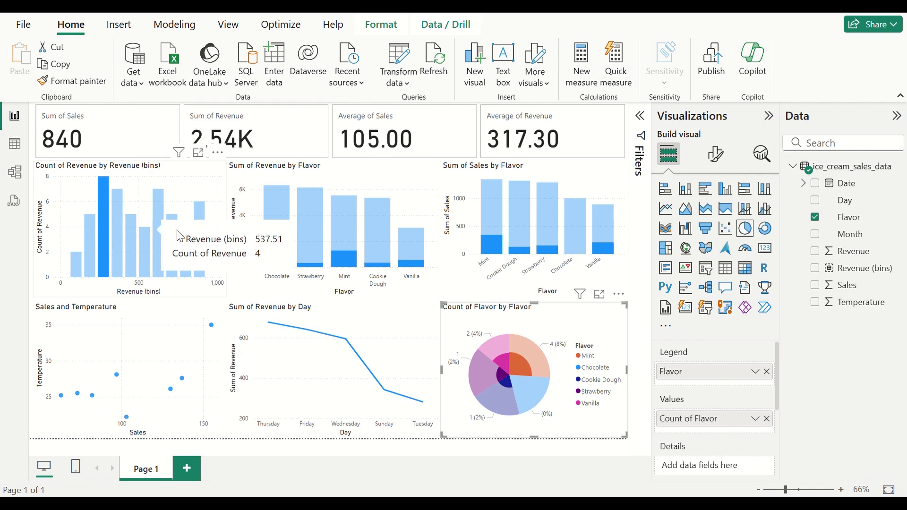
click(200, 235)
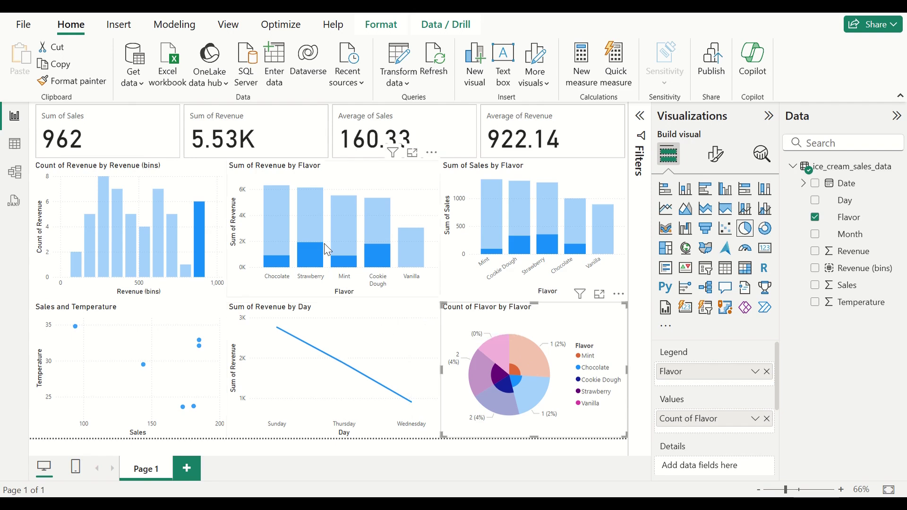
click(203, 233)
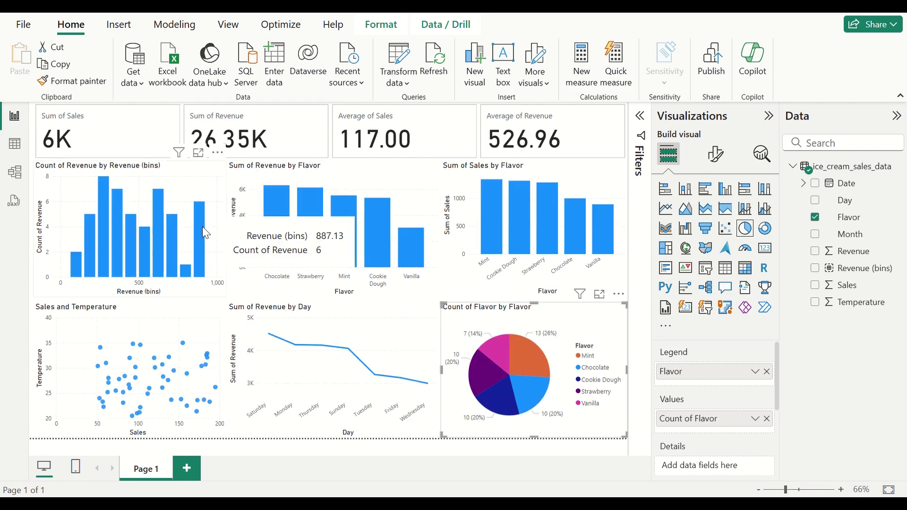
mouse_move(204, 232)
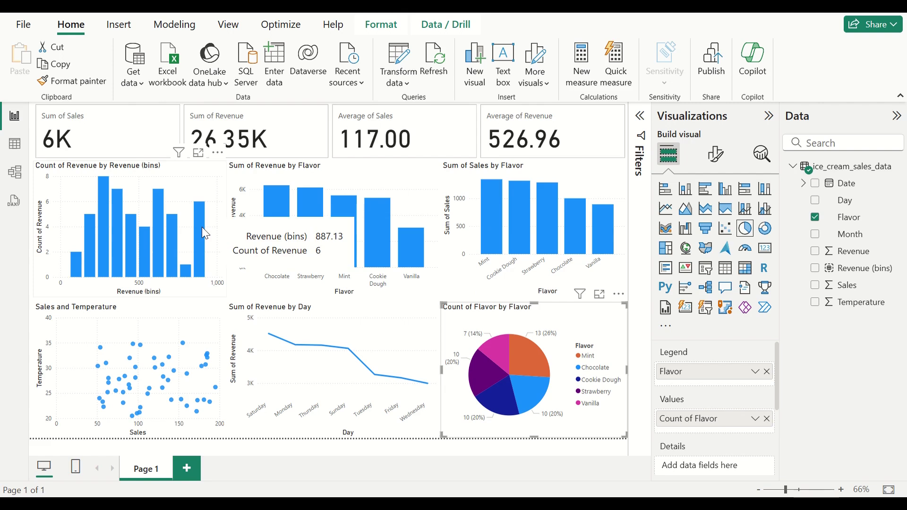